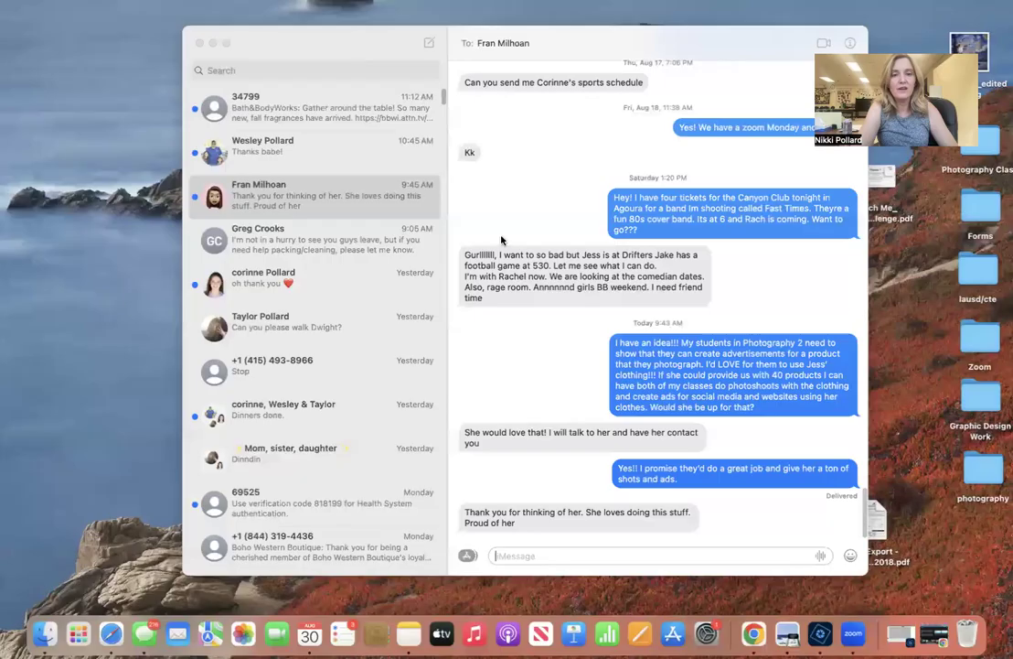
# Maximize Chrome and open the Art In A Cup assignment in Schoology
pyautogui.click(754, 633)
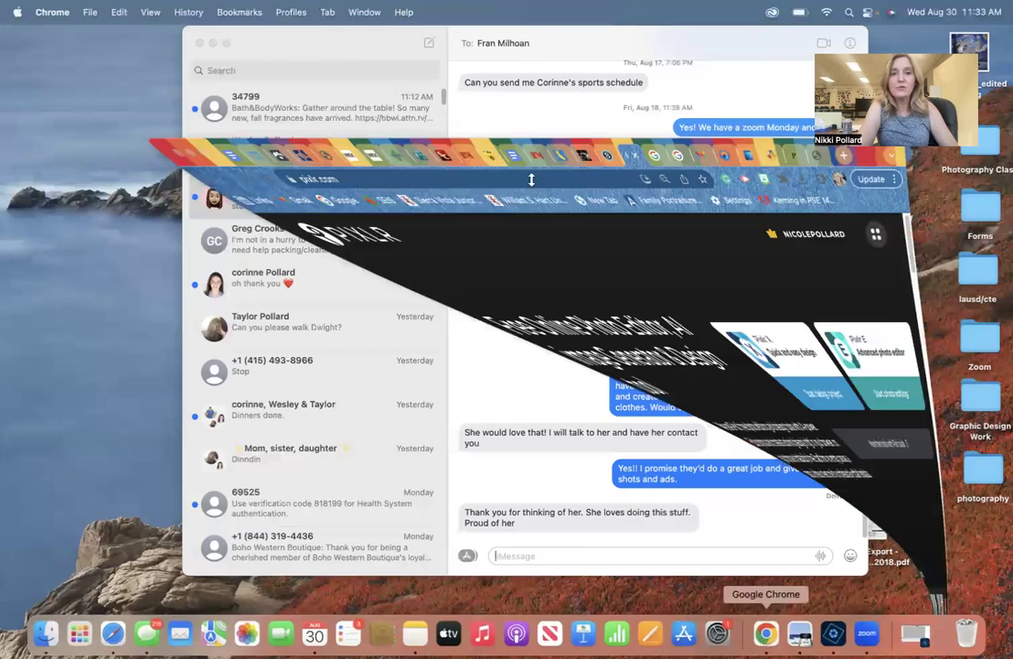
pyautogui.click(142, 69)
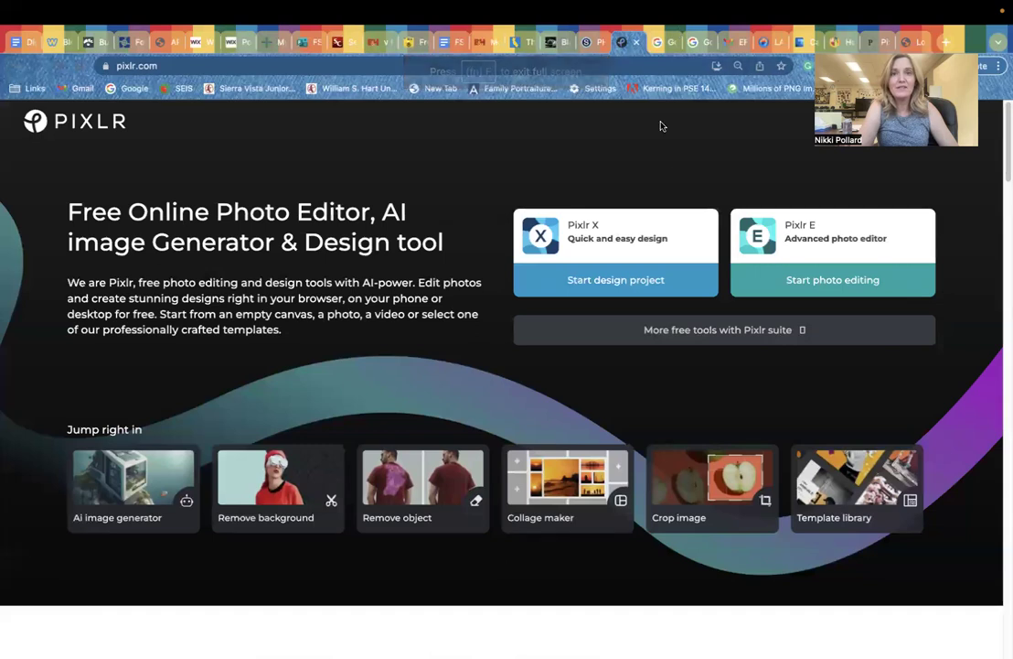
pyautogui.click(593, 42)
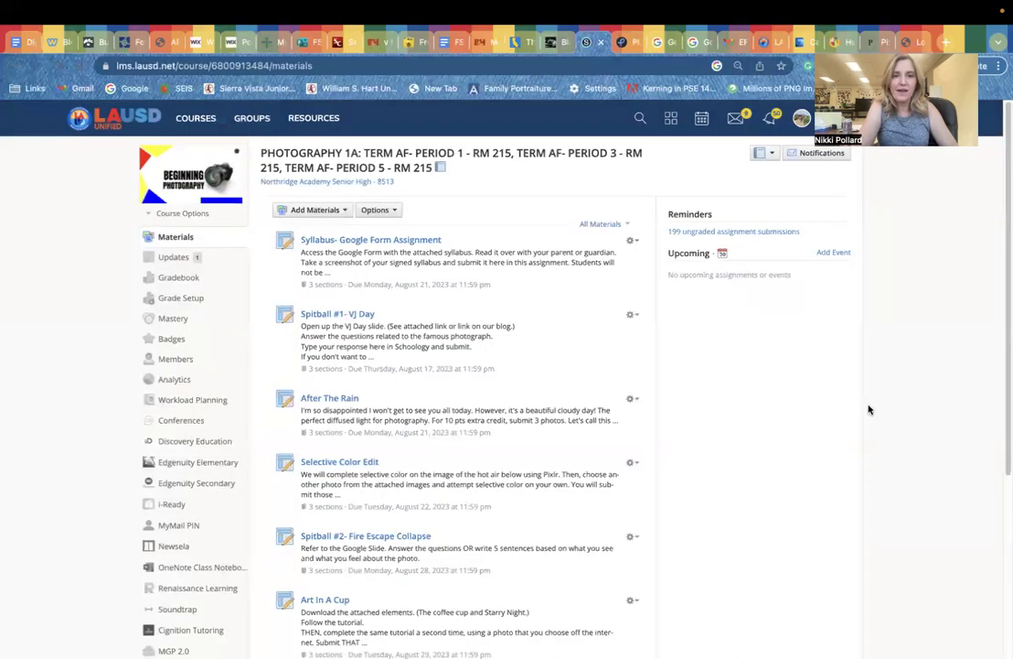
pyautogui.scroll(-3, 200, 419)
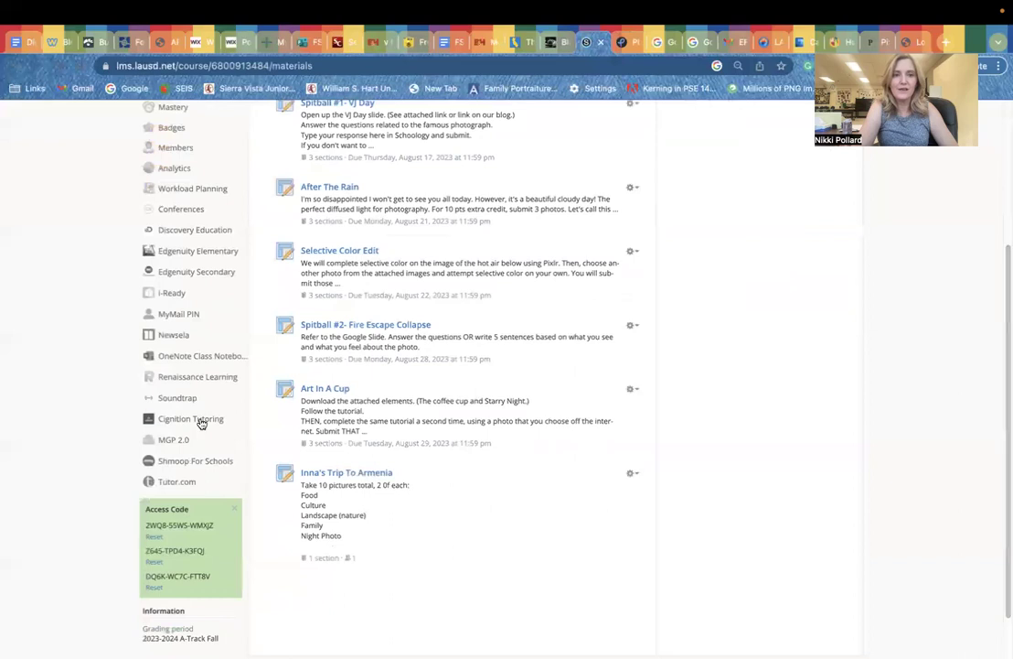
pyautogui.click(329, 392)
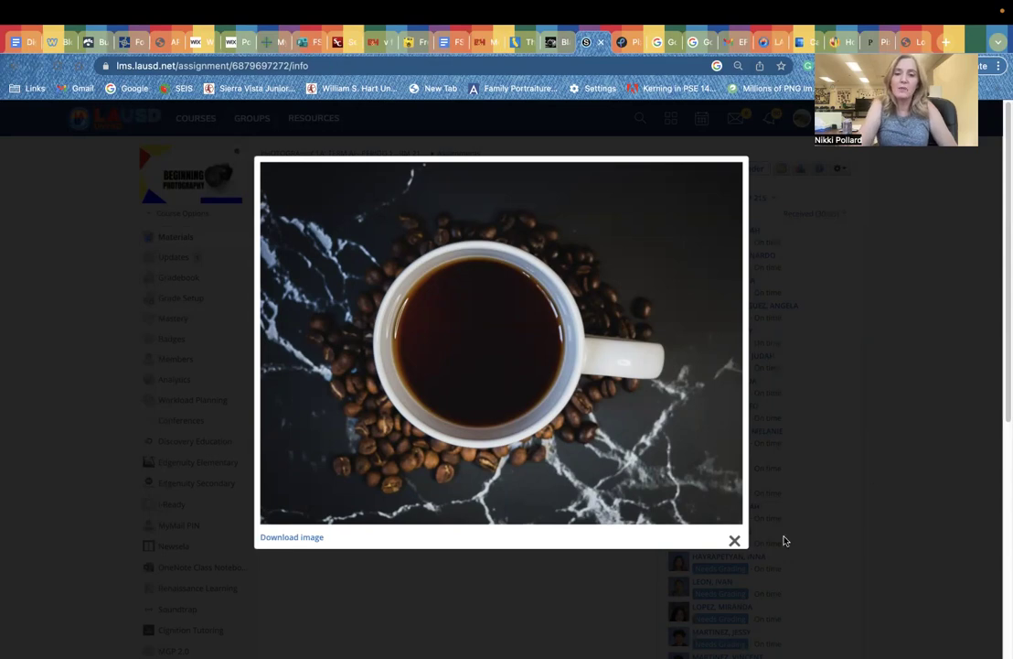
# Download the coffee cup photo to the Desktop as cupofcoffee.jpeg, then return to Pixlr
pyautogui.click(292, 538)
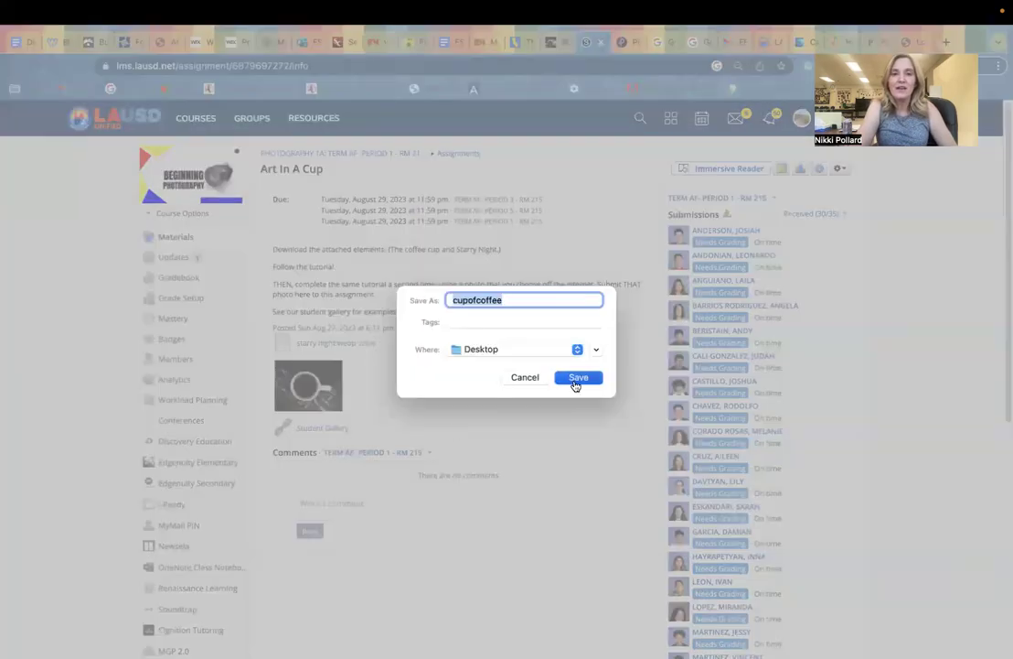
pyautogui.click(576, 379)
pyautogui.rightClick(315, 387)
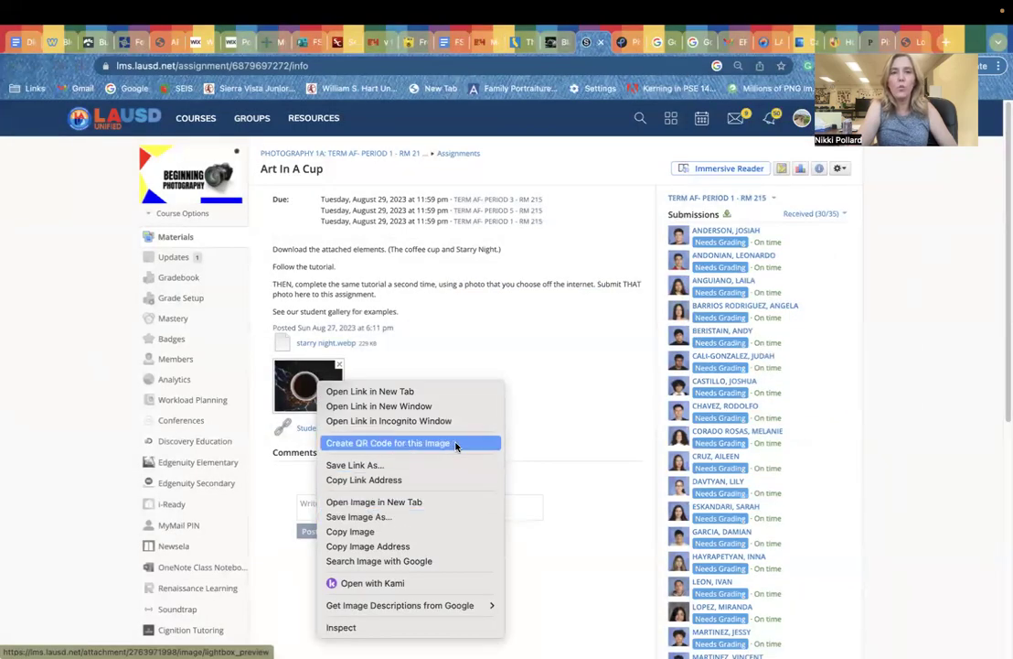
pyautogui.click(518, 367)
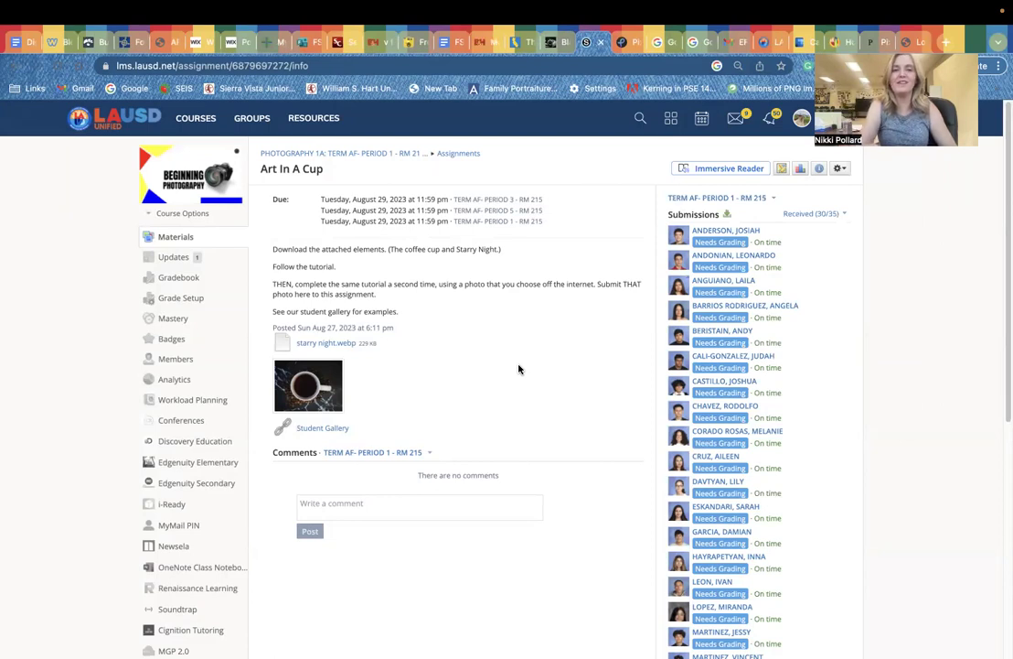
pyautogui.click(617, 44)
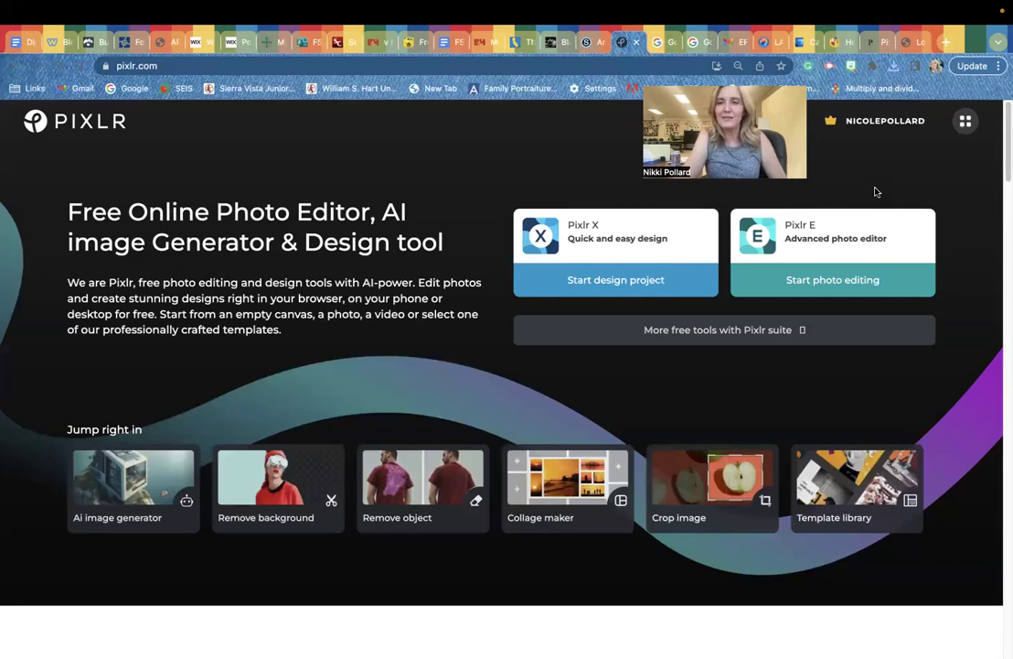
# Open cupofcoffee.jpeg in Pixlr E, resized to Full HD (1920 x 1440)
pyautogui.click(817, 285)
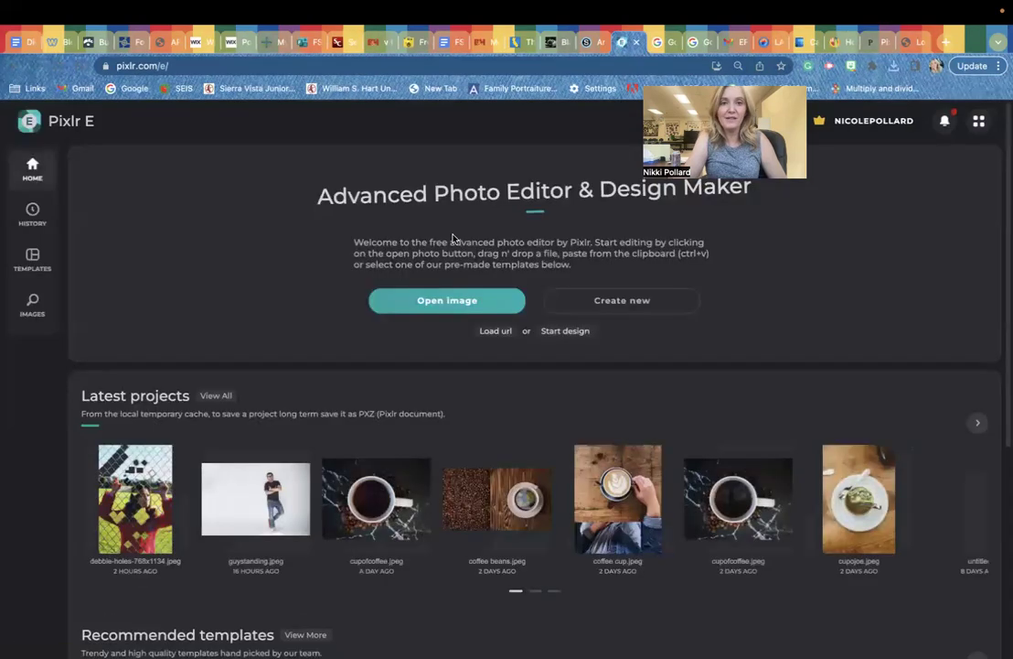
pyautogui.click(425, 304)
pyautogui.click(428, 251)
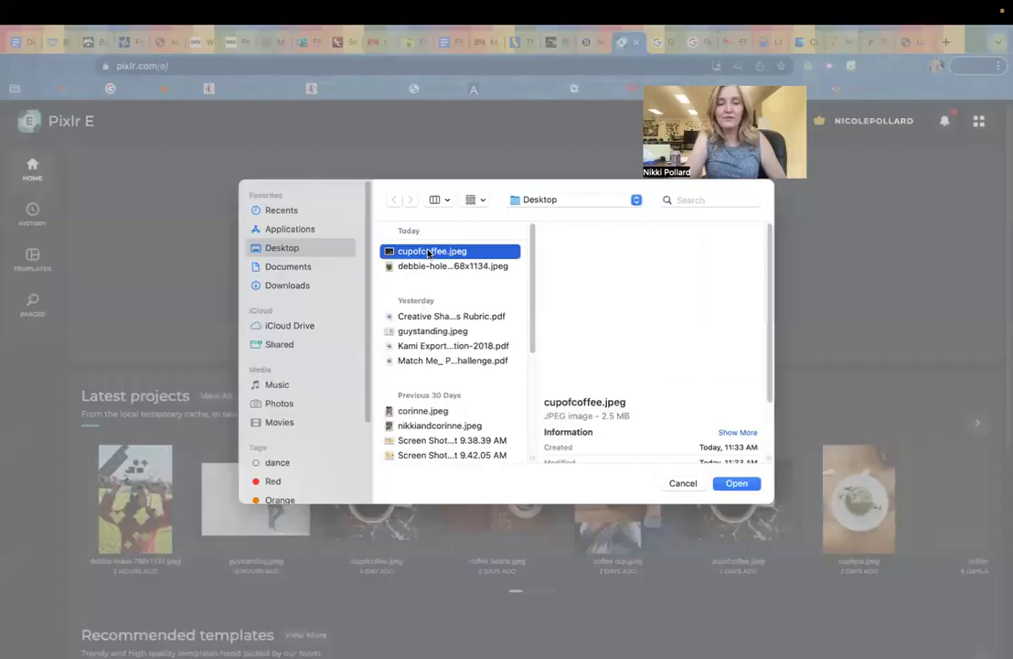
pyautogui.click(737, 484)
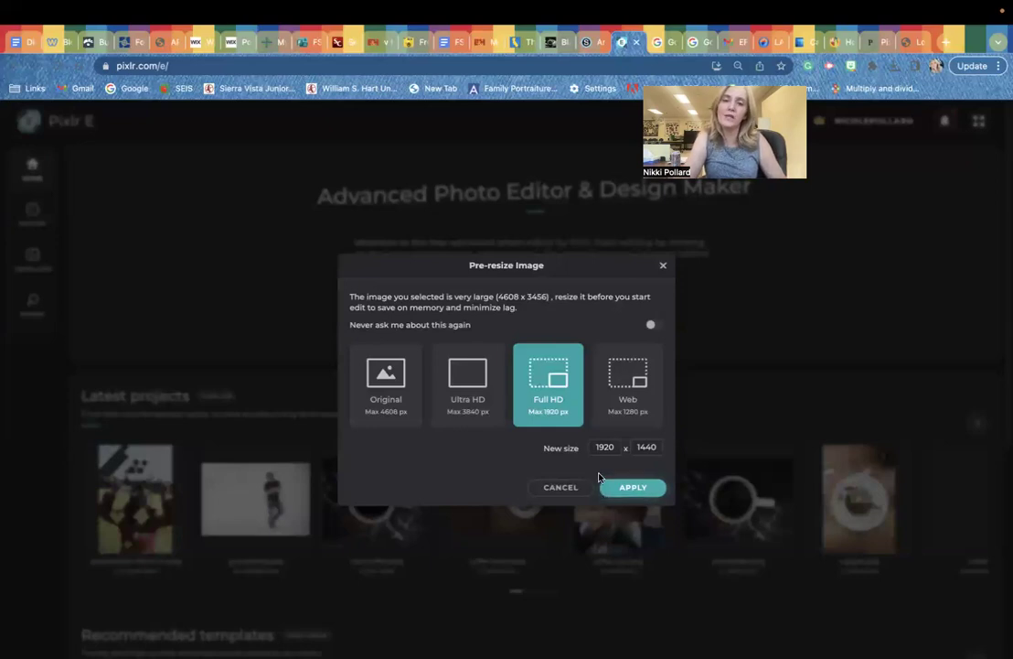
pyautogui.click(623, 484)
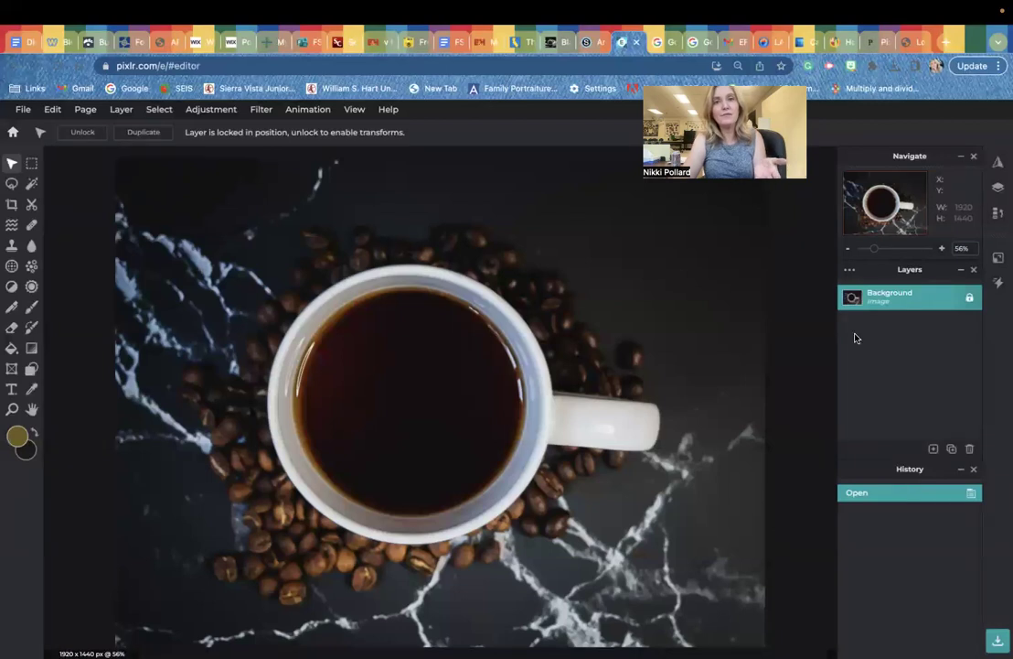
# Show the History panel from the View menu, then return to the Schoology assignment
pyautogui.click(353, 110)
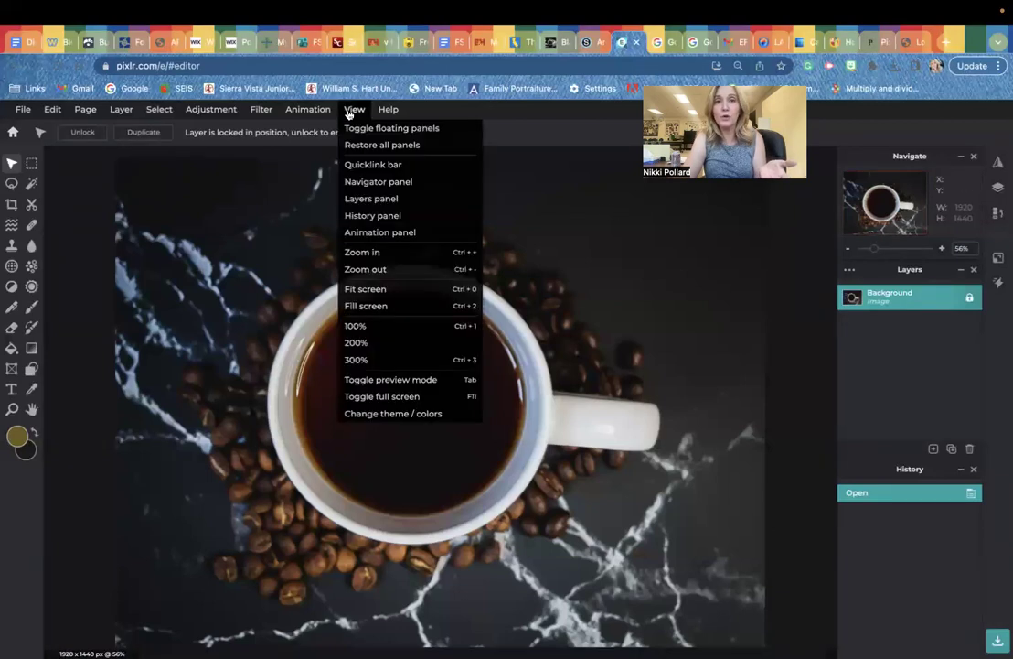
pyautogui.click(362, 215)
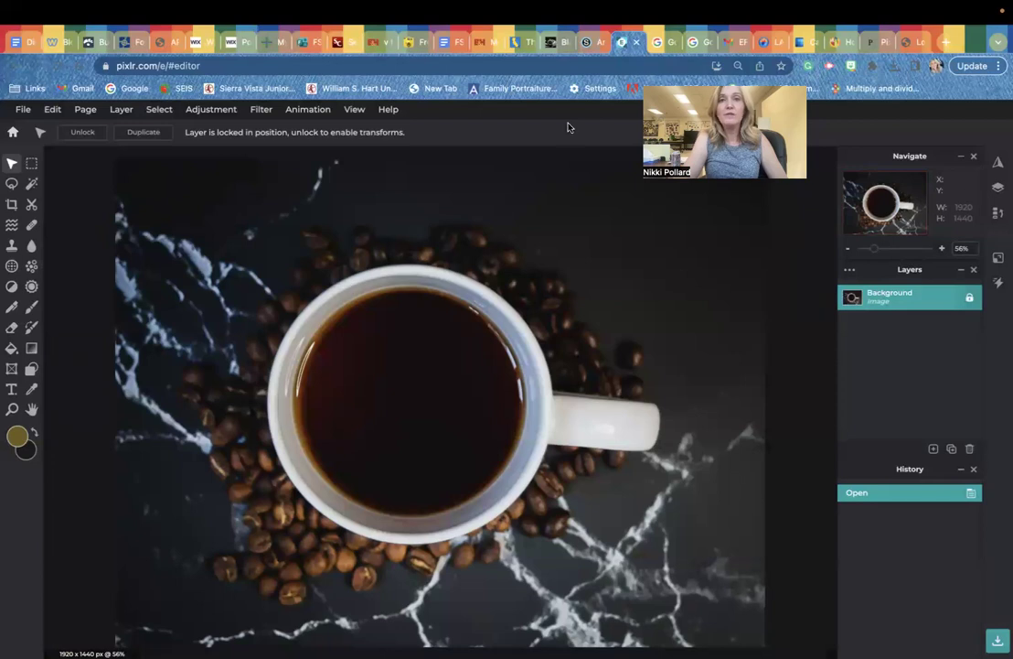
pyautogui.click(586, 42)
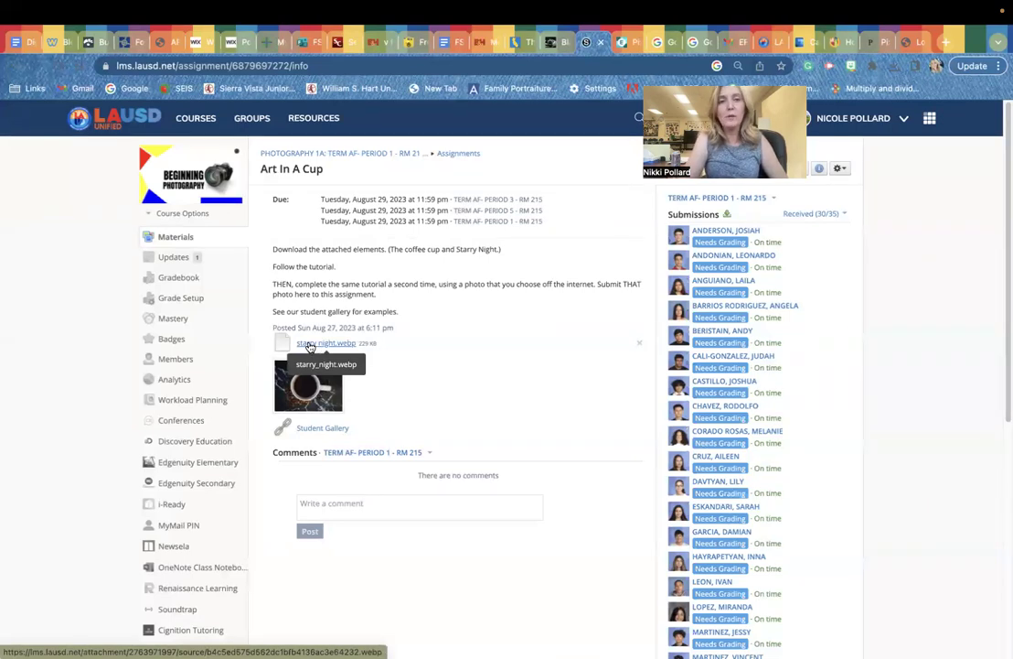
# Save the starry_night.webp attachment to the Desktop and go back to Pixlr E
pyautogui.click(310, 346)
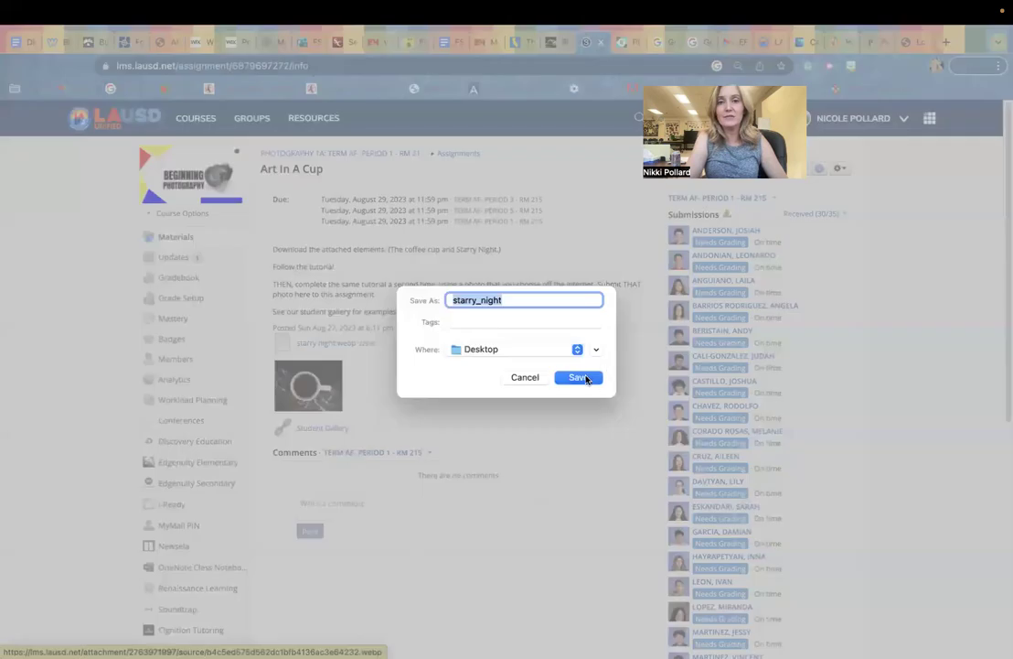
pyautogui.click(578, 377)
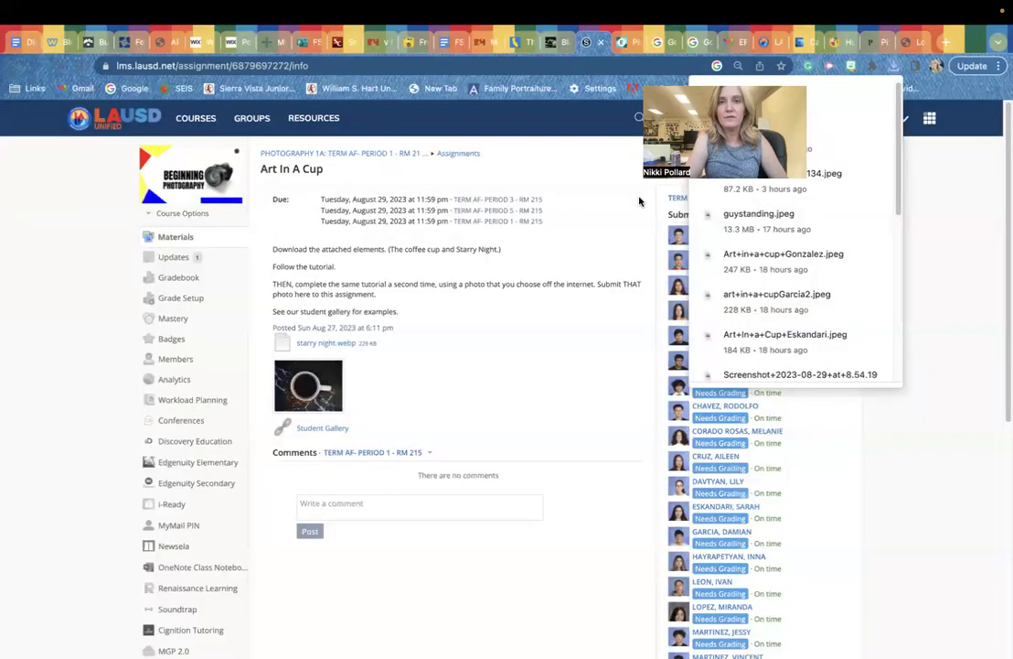
pyautogui.click(624, 42)
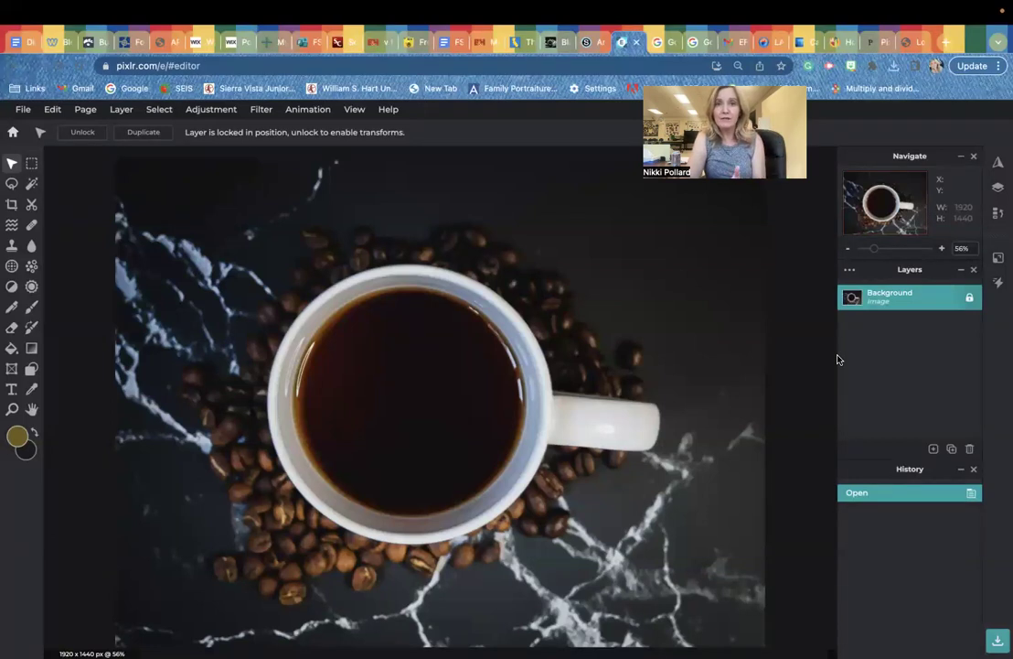
# Duplicate the coffee photo layer to create Background Copy
pyautogui.click(952, 449)
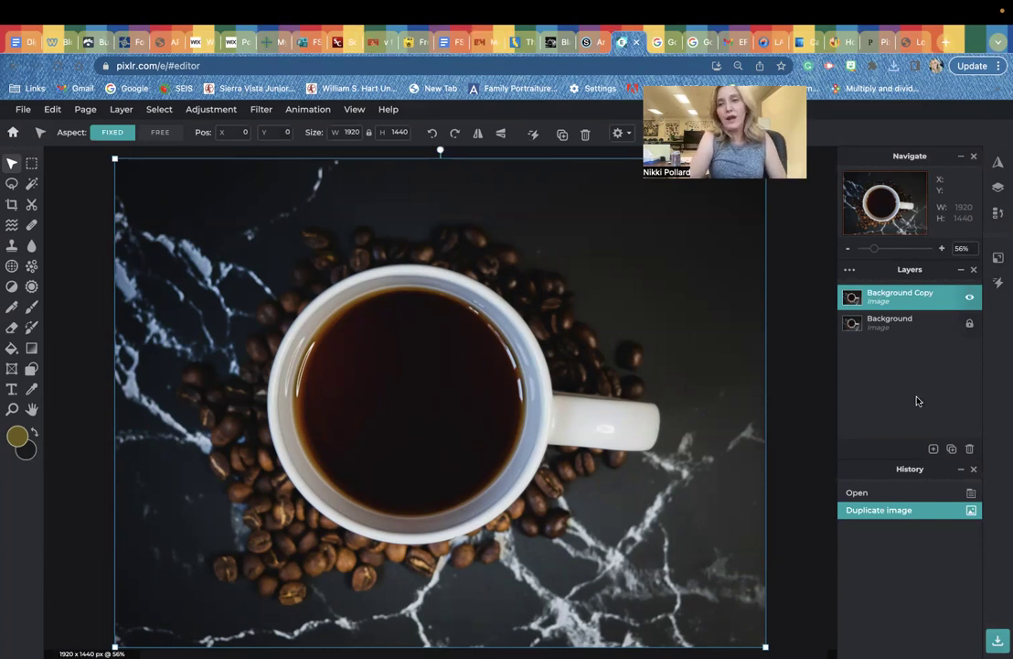
# Add starry_night.webp as a new image layer above the coffee photo
pyautogui.click(933, 448)
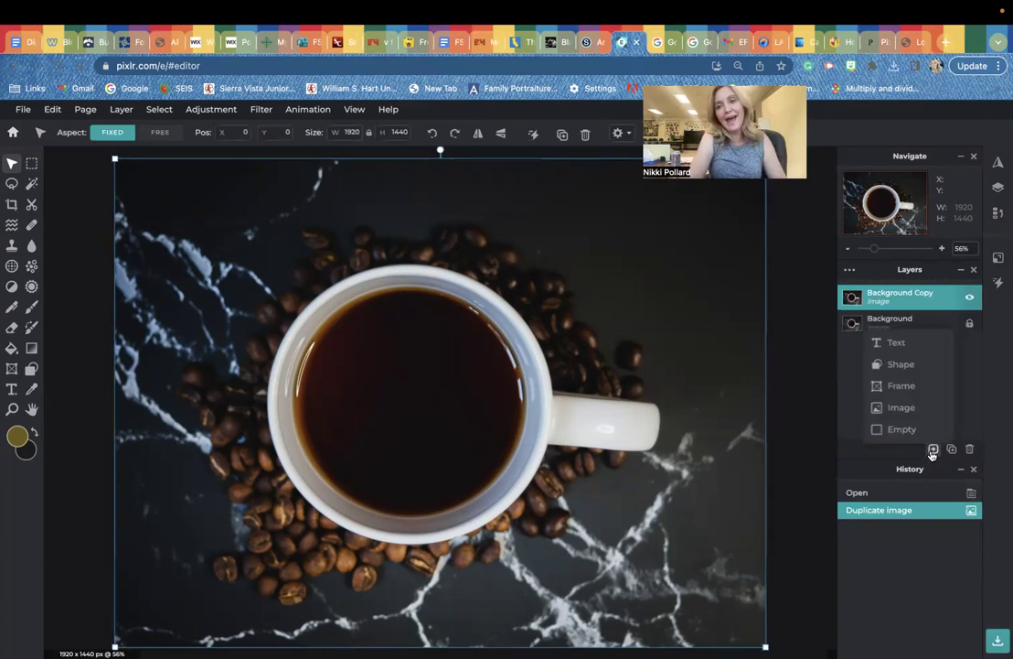
pyautogui.click(905, 413)
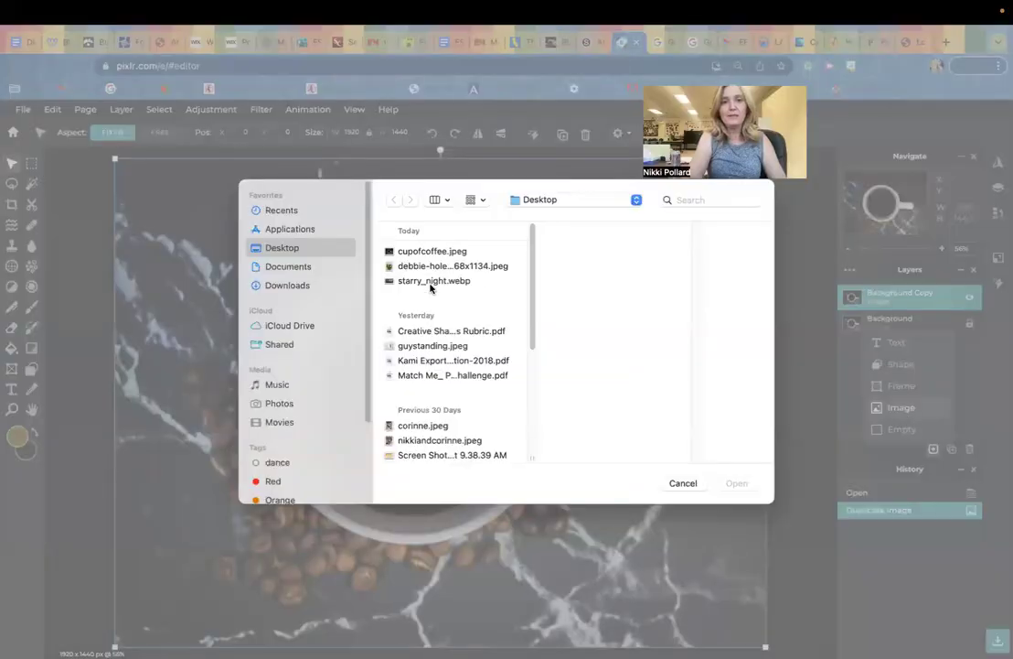
pyautogui.click(434, 281)
pyautogui.click(738, 483)
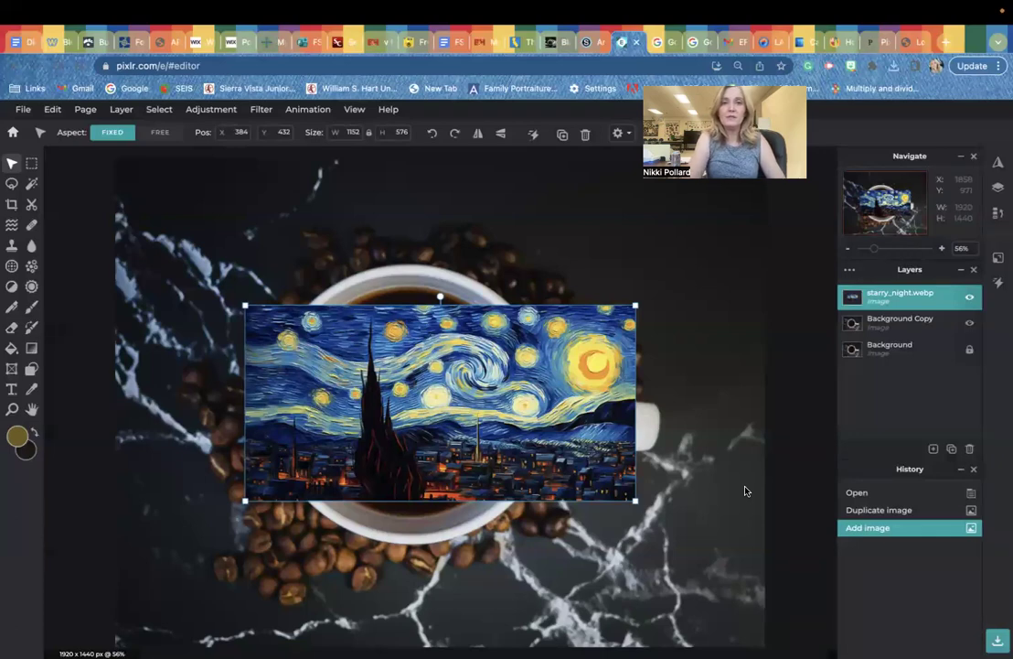
# Enlarge the Starry Night layer to about 1736 x 869 and position it over the cup
pyautogui.moveTo(636, 305); pyautogui.dragTo(762, 235)
pyautogui.moveTo(606, 346); pyautogui.dragTo(487, 378)
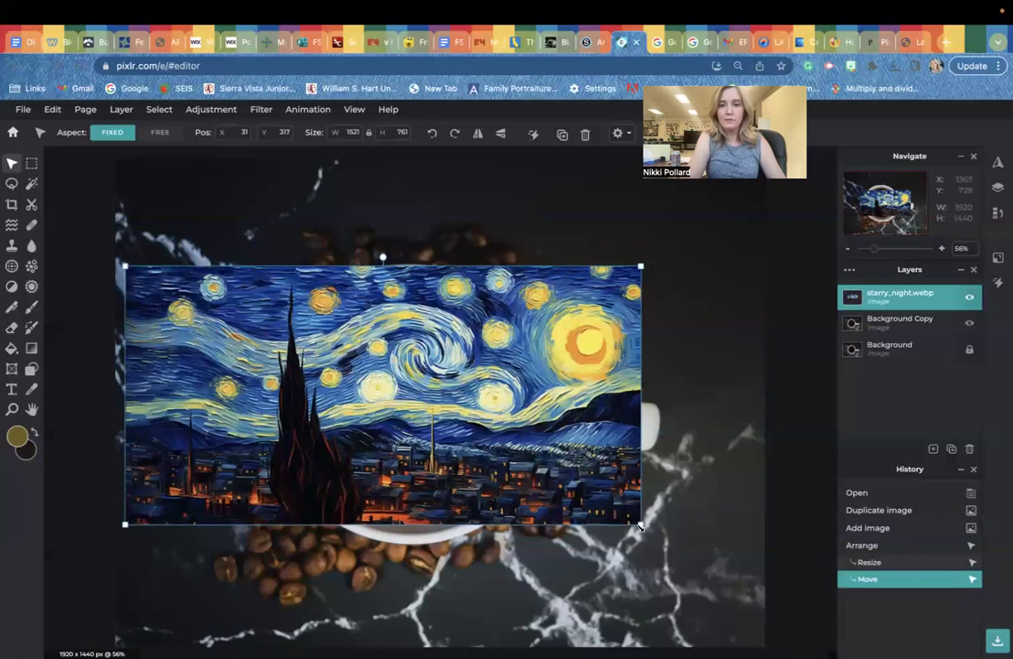
pyautogui.moveTo(640, 527); pyautogui.dragTo(713, 558)
pyautogui.moveTo(601, 470); pyautogui.dragTo(569, 463)
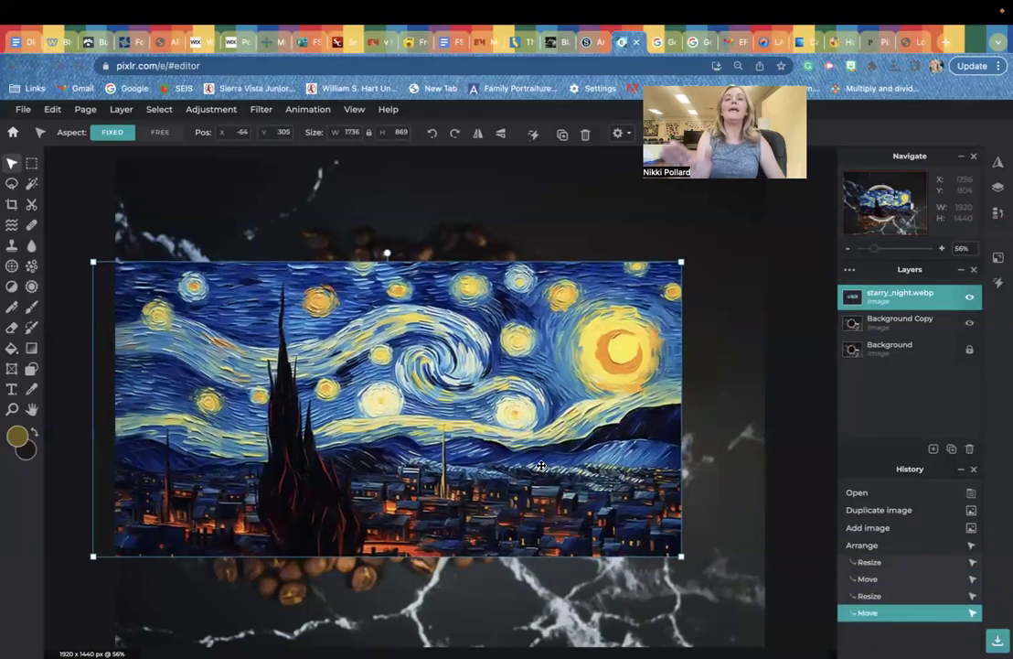
# Temporarily lower the painting's opacity, nudge it up-left over the cup, then restore 100 opacity
pyautogui.click(849, 272)
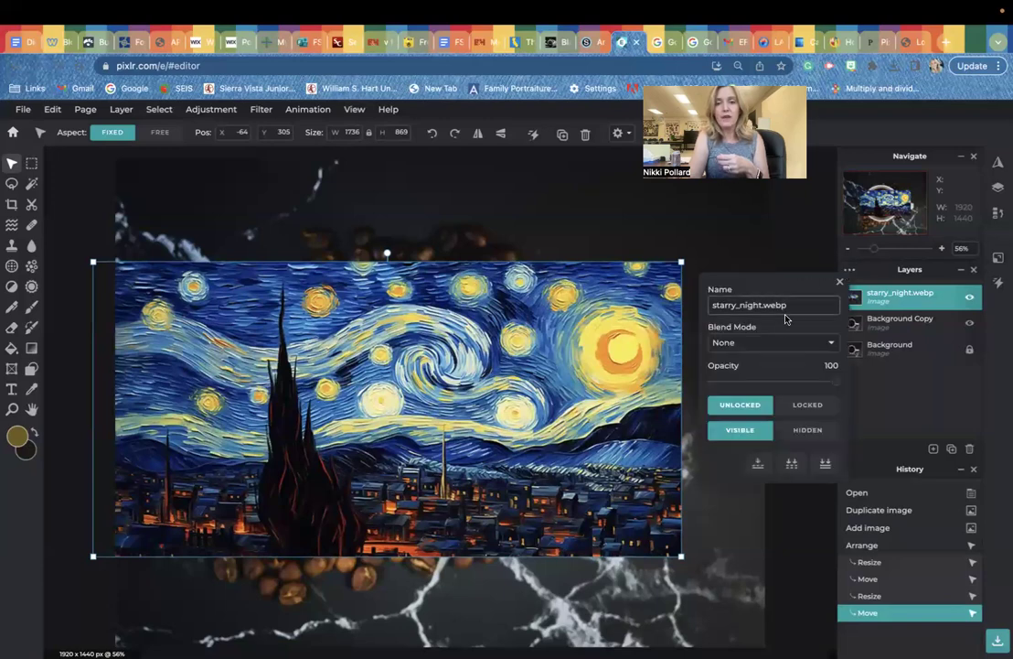
pyautogui.click(769, 382)
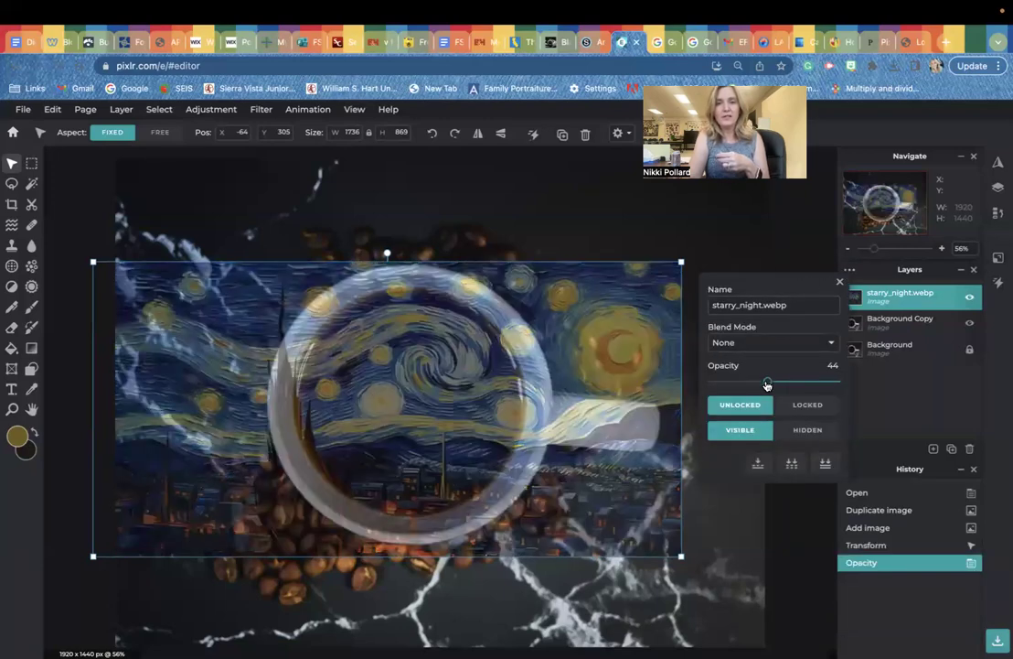
pyautogui.moveTo(470, 402); pyautogui.dragTo(446, 377)
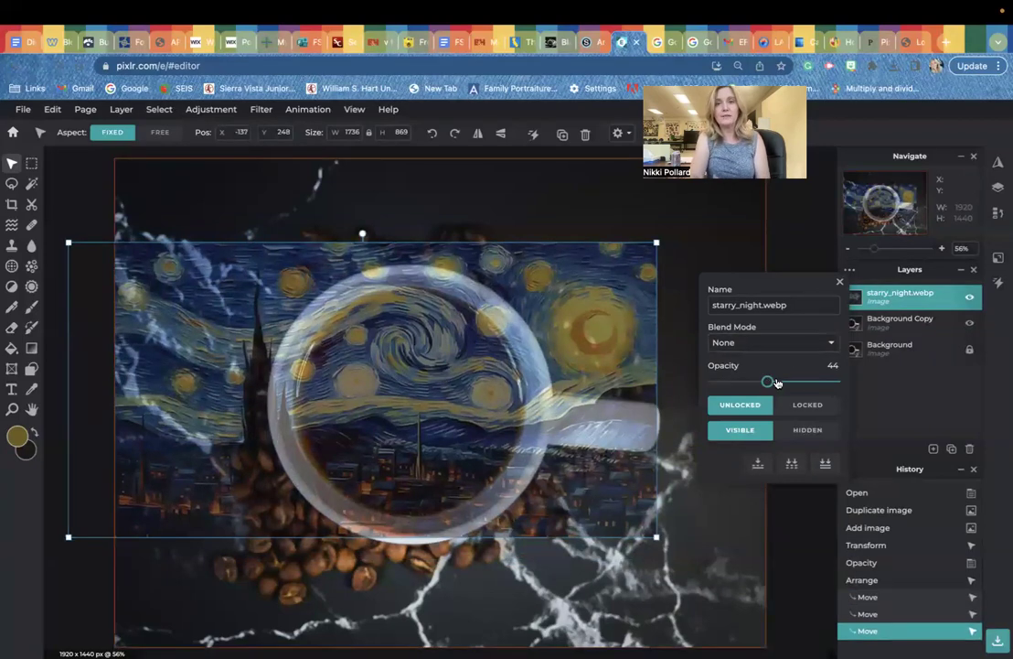
pyautogui.moveTo(768, 382); pyautogui.dragTo(846, 383)
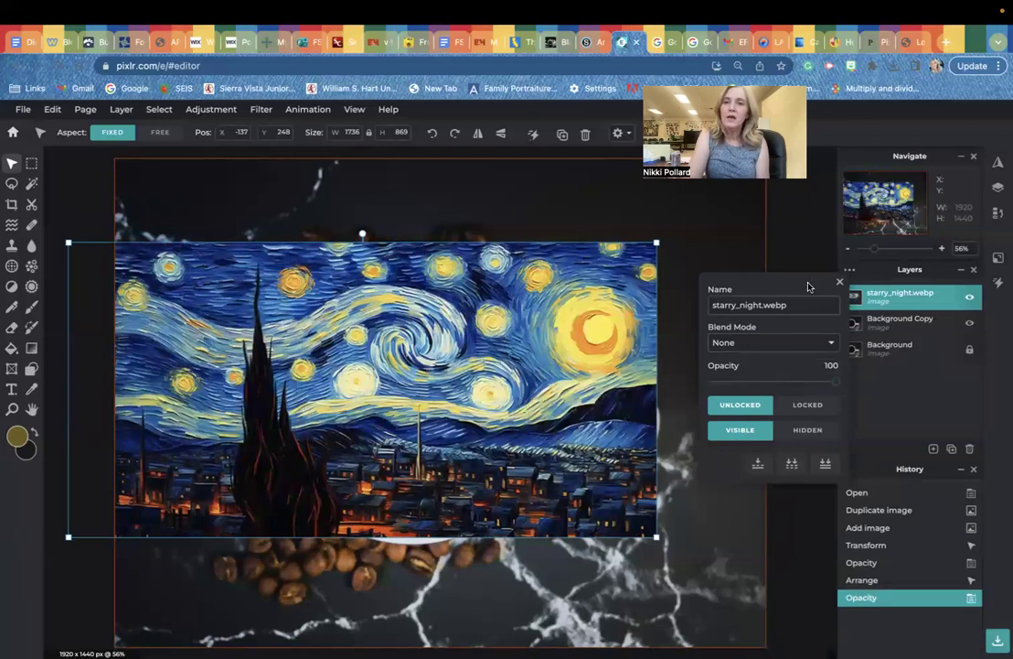
# Move the starry_night.webp layer below Background Copy in the Layers panel
pyautogui.click(794, 258)
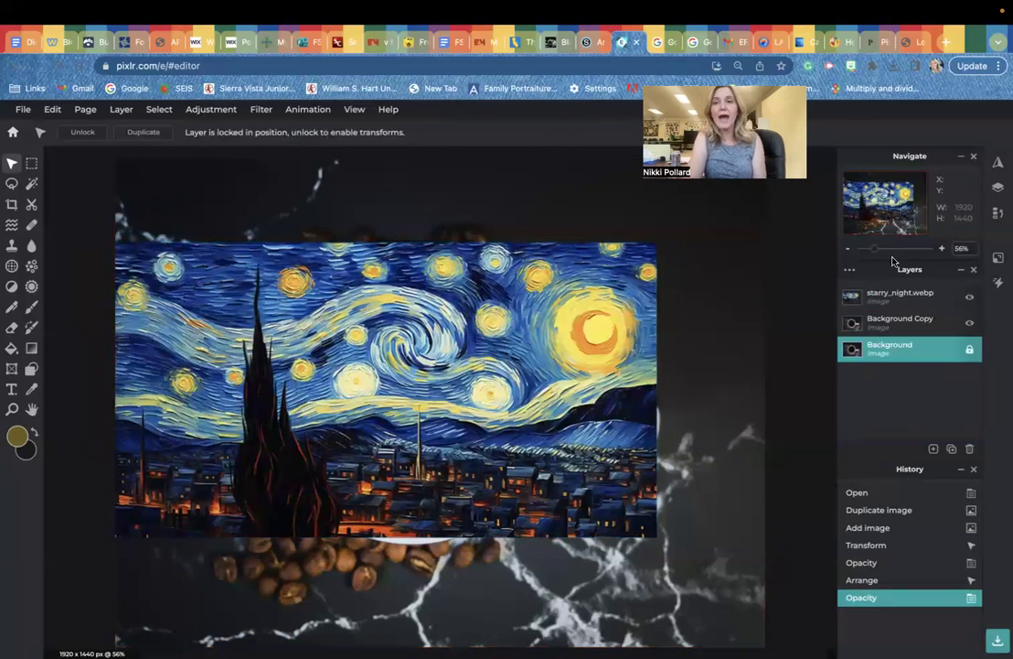
pyautogui.click(906, 296)
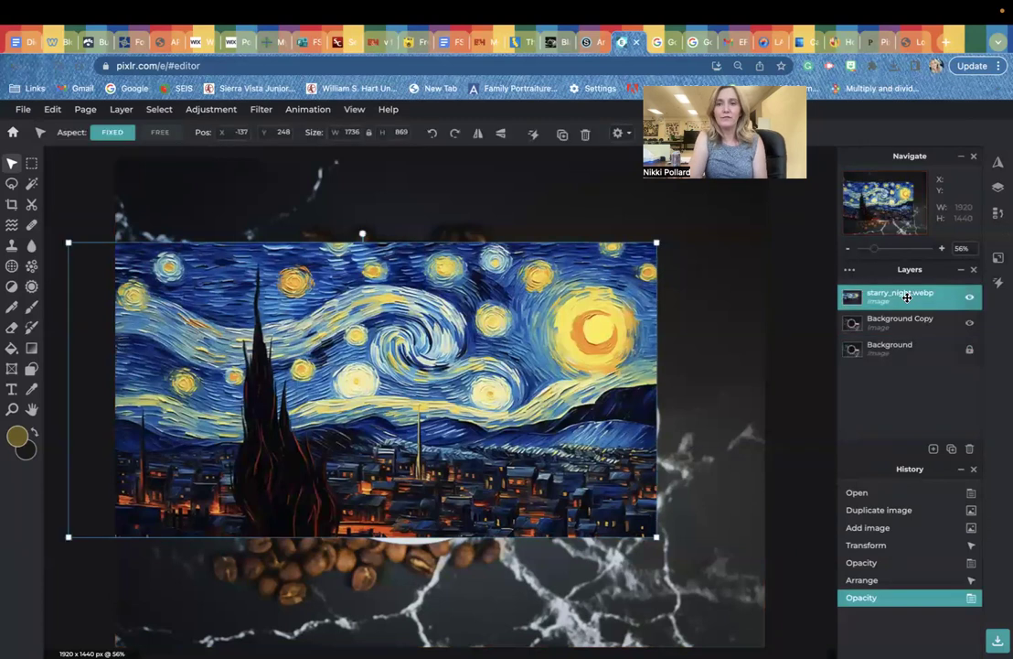
pyautogui.moveTo(906, 297); pyautogui.dragTo(906, 321)
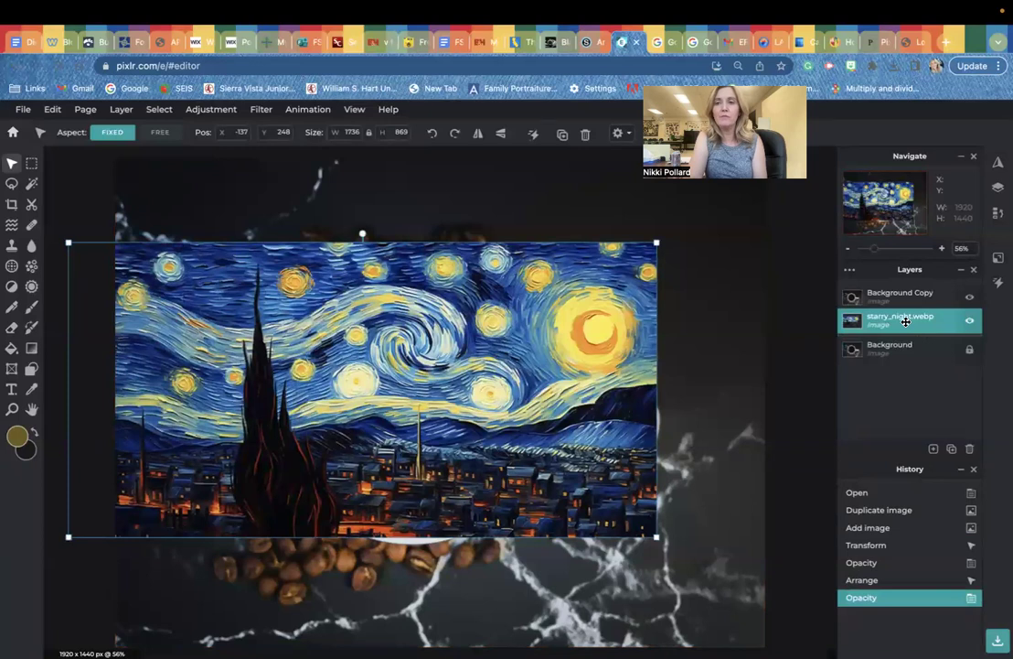
pyautogui.moveTo(905, 321); pyautogui.dragTo(905, 321)
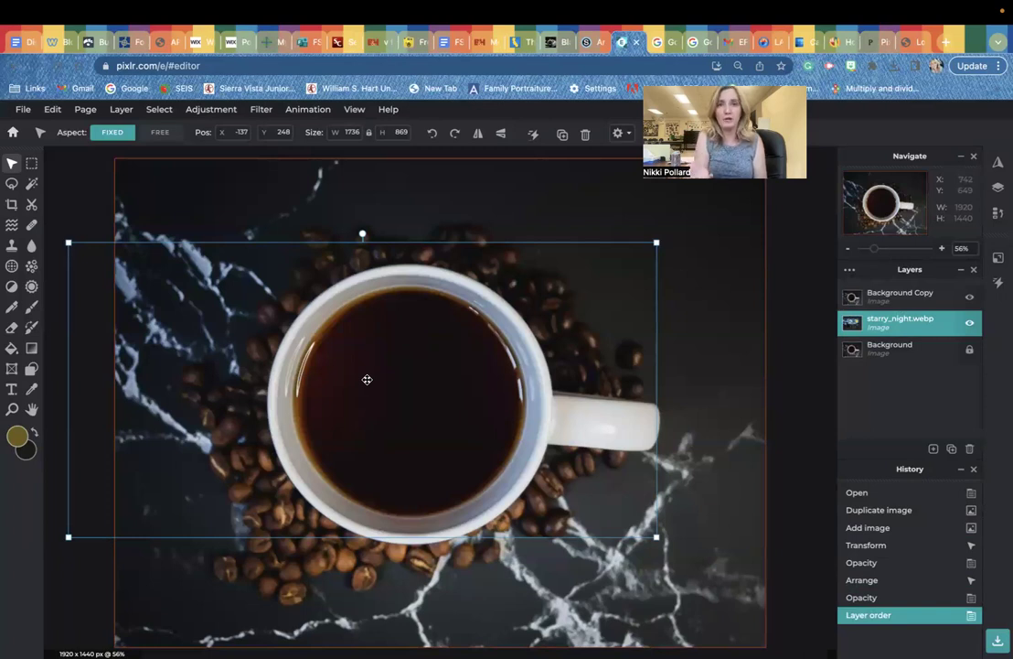
pyautogui.click(886, 293)
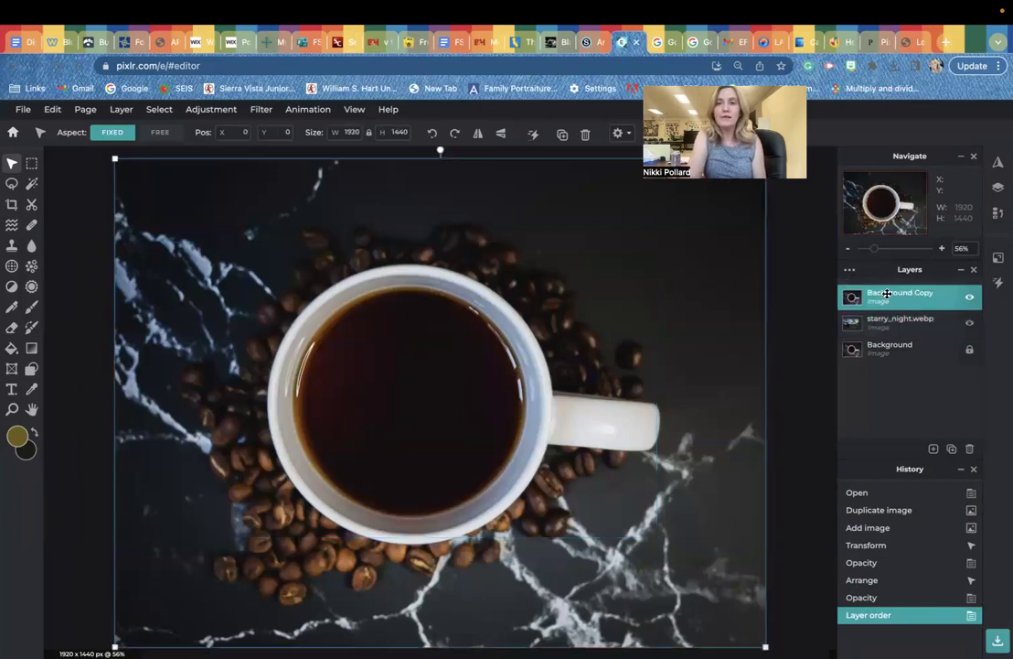
# Choose the Cutout/Mask tool's Draw Mask mode with a 220px brush
pyautogui.click(31, 206)
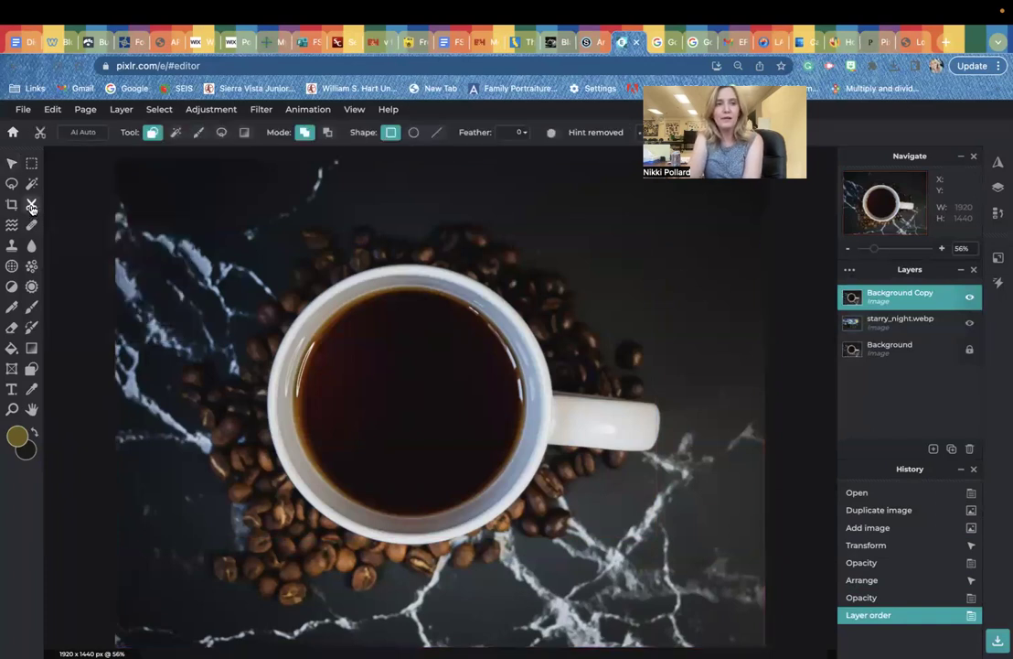
pyautogui.click(200, 135)
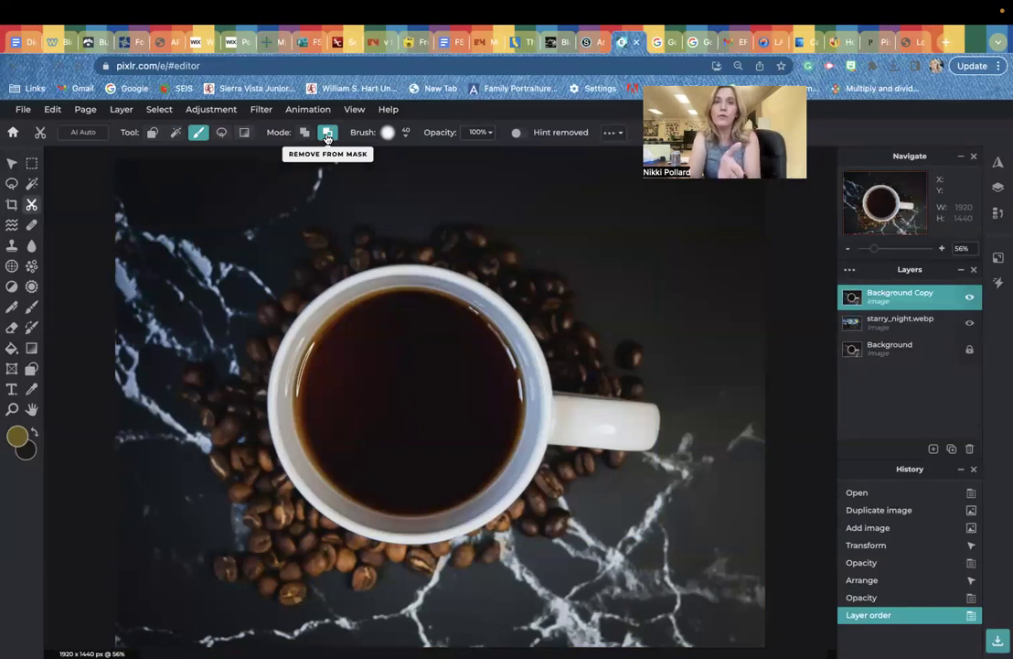
pyautogui.click(405, 133)
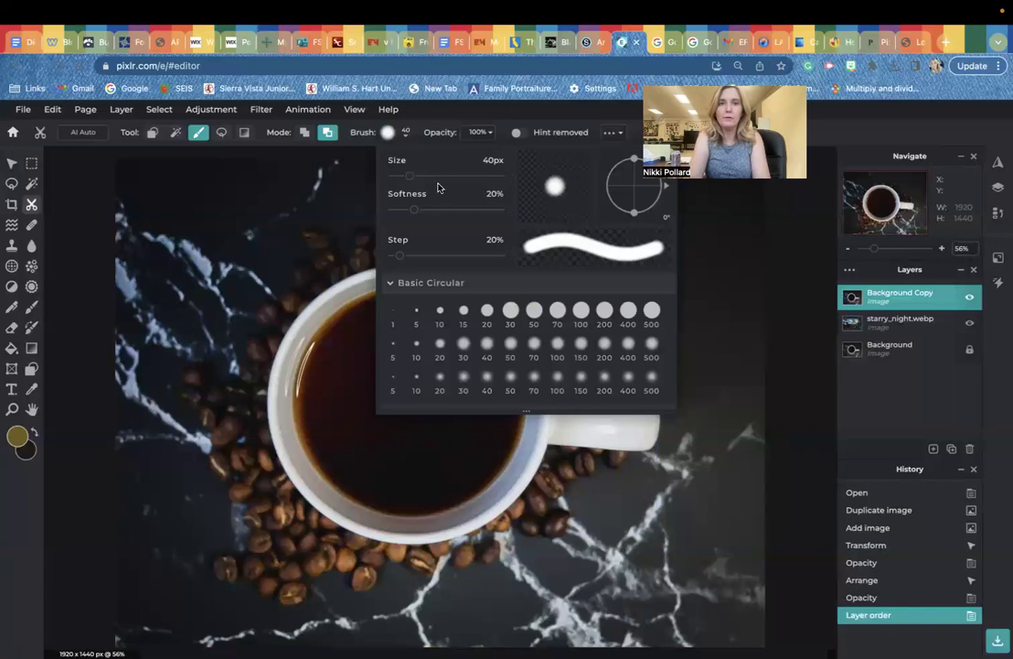
pyautogui.moveTo(439, 175); pyautogui.dragTo(444, 177)
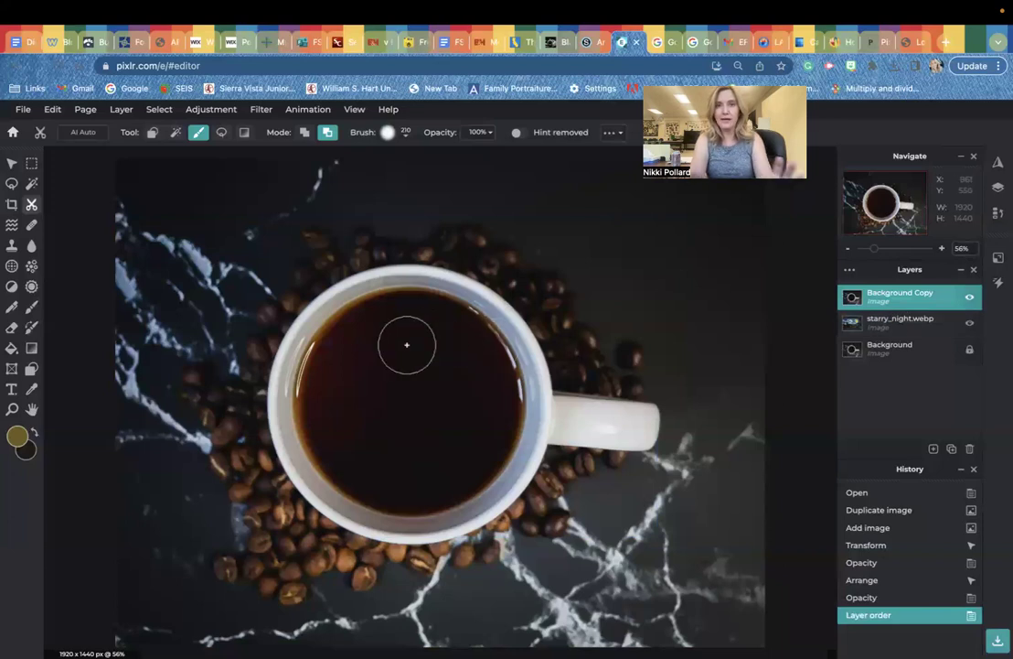
# Mask away the coffee surface to reveal Starry Night, then set brush opacity to 48%
pyautogui.moveTo(377, 317)
pyautogui.mouseDown()
pyautogui.moveTo(325, 378)
pyautogui.moveTo(340, 440)
pyautogui.moveTo(329, 435)
pyautogui.moveTo(367, 472)
pyautogui.moveTo(430, 487)
pyautogui.moveTo(489, 437)
pyautogui.moveTo(483, 391)
pyautogui.moveTo(491, 424)
pyautogui.moveTo(494, 395)
pyautogui.moveTo(469, 354)
pyautogui.moveTo(494, 378)
pyautogui.moveTo(453, 337)
pyautogui.moveTo(470, 343)
pyautogui.moveTo(464, 337)
pyautogui.moveTo(408, 321)
pyautogui.moveTo(459, 334)
pyautogui.moveTo(437, 322)
pyautogui.moveTo(385, 321)
pyautogui.moveTo(365, 373)
pyautogui.moveTo(396, 440)
pyautogui.moveTo(445, 427)
pyautogui.moveTo(385, 367)
pyautogui.moveTo(433, 392)
pyautogui.moveTo(441, 379)
pyautogui.moveTo(400, 371)
pyautogui.moveTo(411, 348)
pyautogui.moveTo(428, 324)
pyautogui.mouseUp()
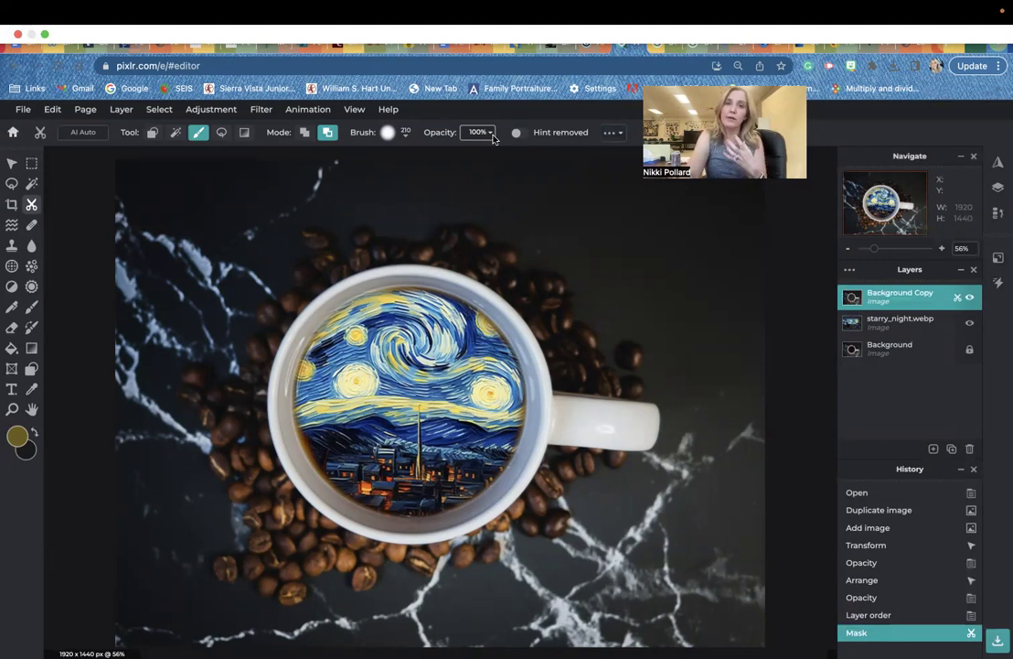
pyautogui.click(490, 132)
pyautogui.click(434, 155)
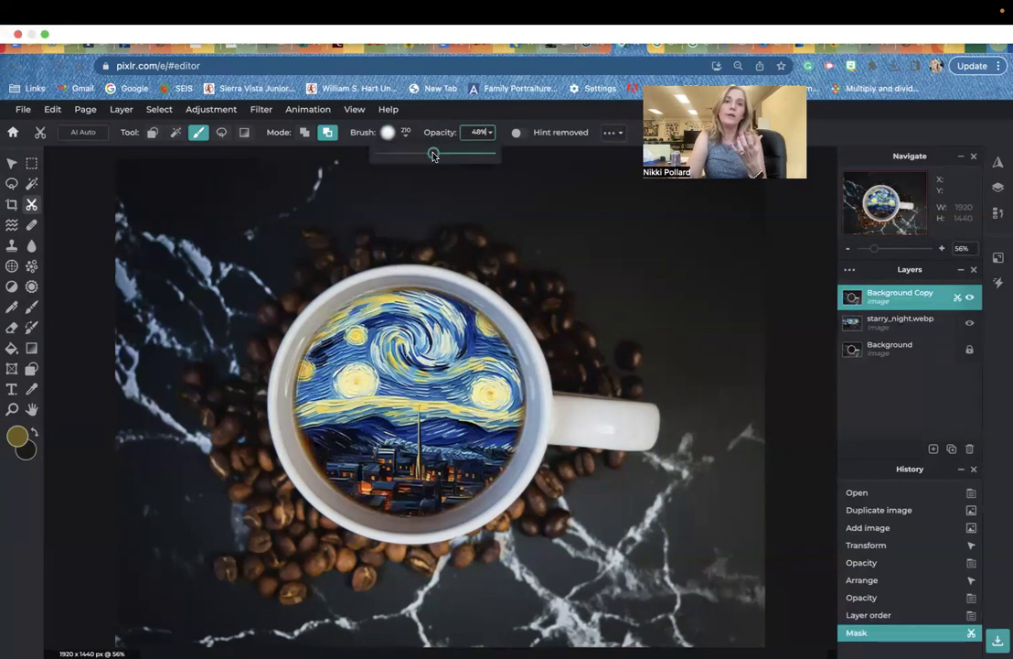
# Set the starry_night.webp layer to Screen blend mode at about 53–55 opacity
pyautogui.click(901, 321)
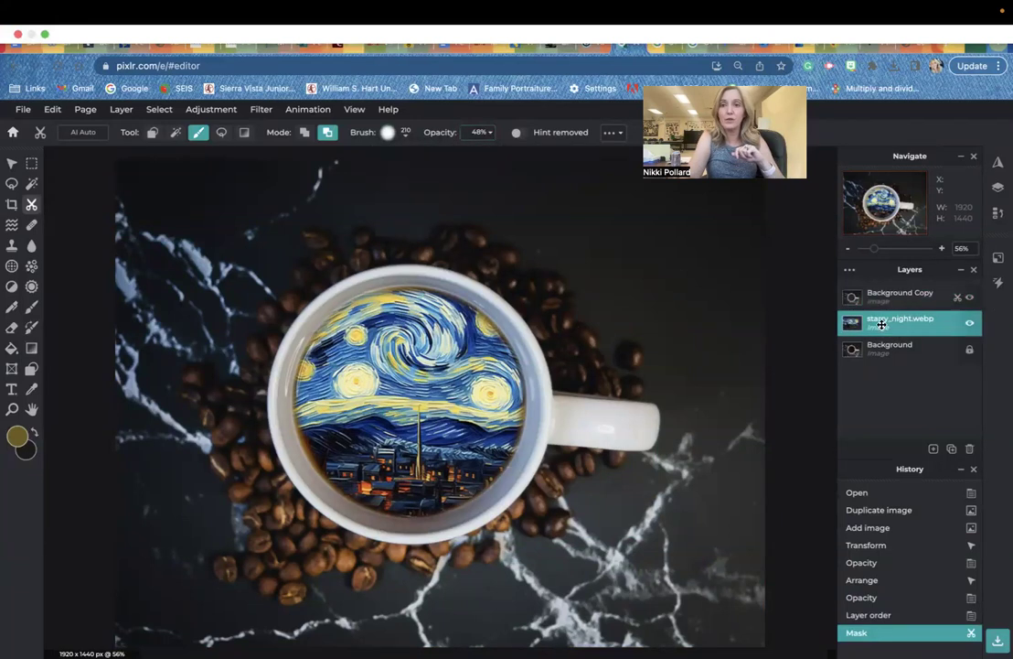
pyautogui.click(850, 273)
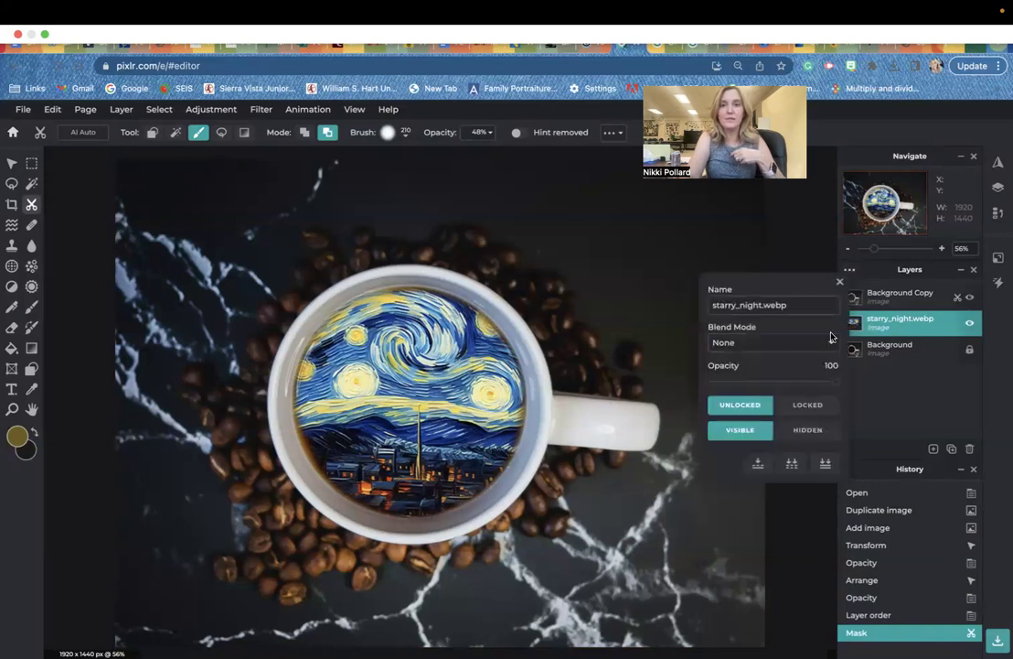
pyautogui.moveTo(836, 381); pyautogui.dragTo(779, 386)
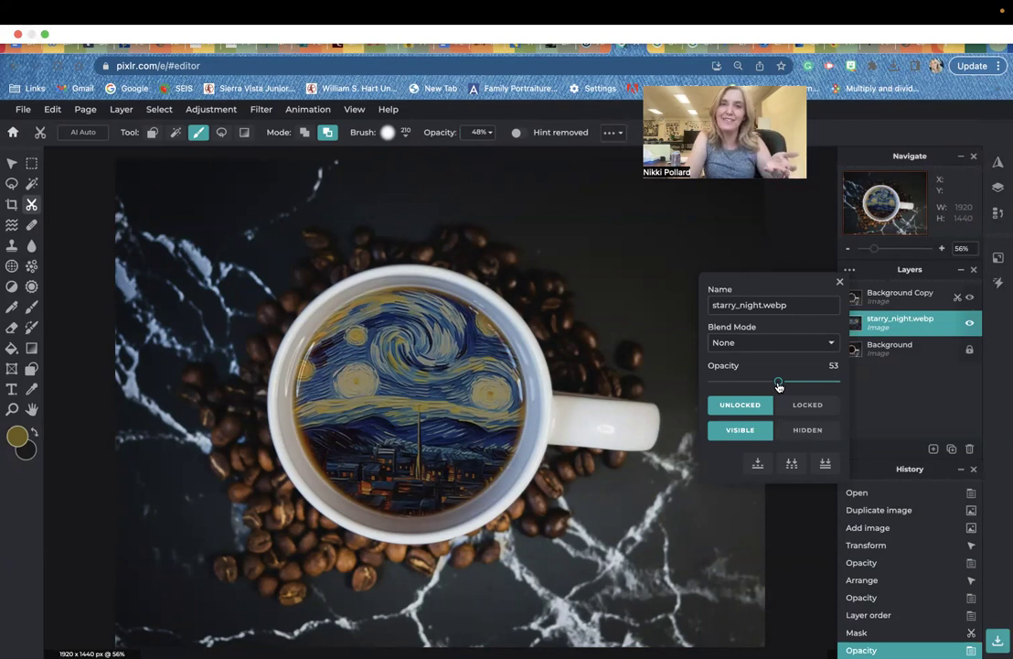
pyautogui.moveTo(778, 385); pyautogui.dragTo(844, 383)
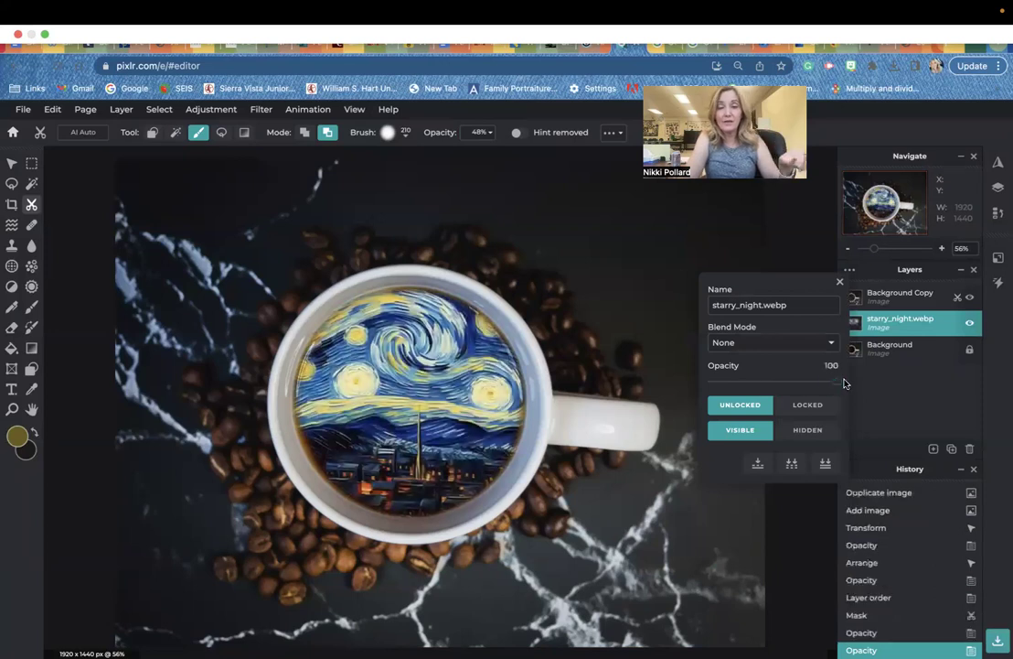
pyautogui.click(801, 345)
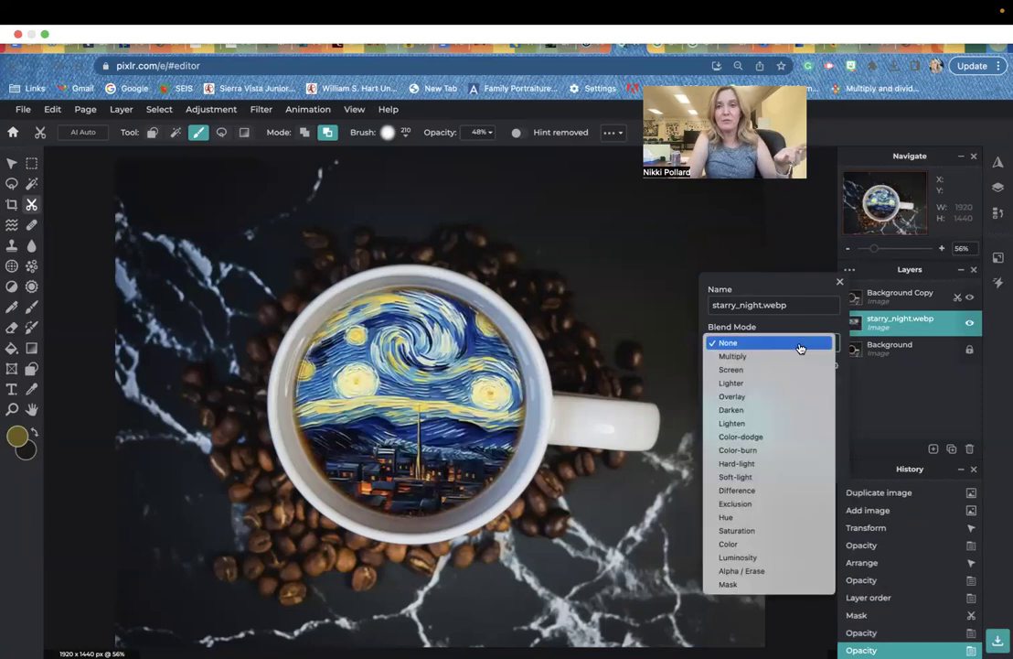
pyautogui.click(731, 369)
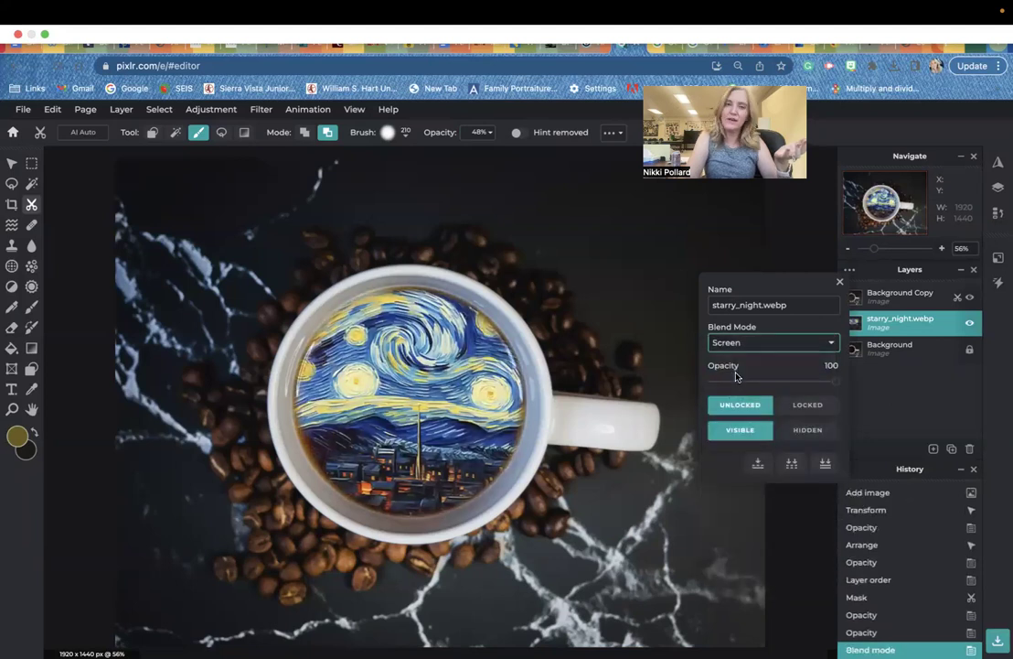
pyautogui.moveTo(831, 382); pyautogui.dragTo(781, 382)
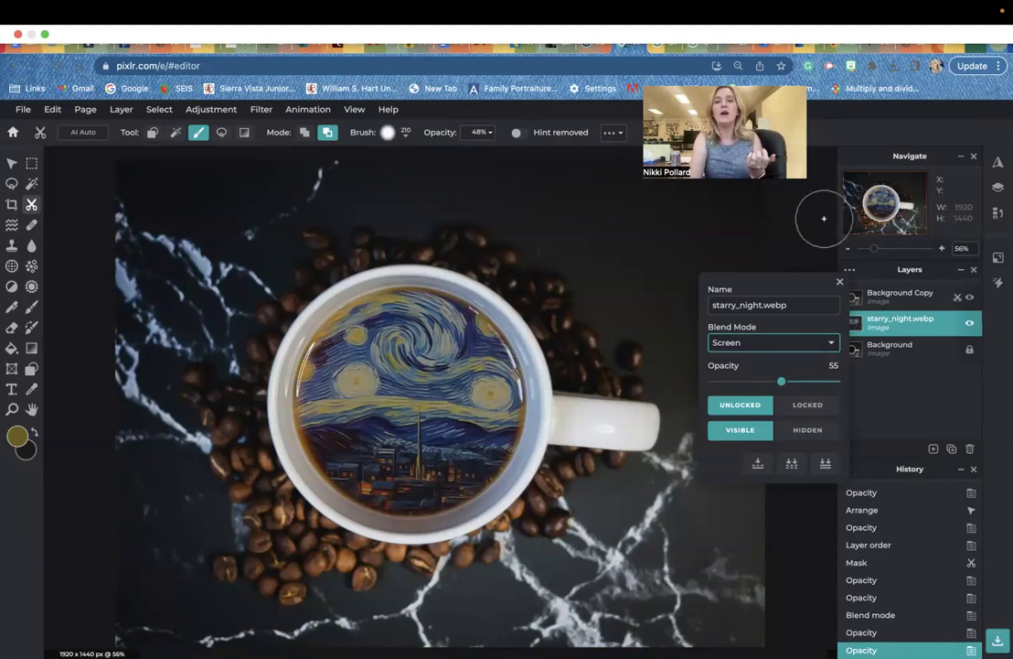
# Close the Starry Night layer settings, leaving opacity at 55 in Screen mode
pyautogui.click(838, 284)
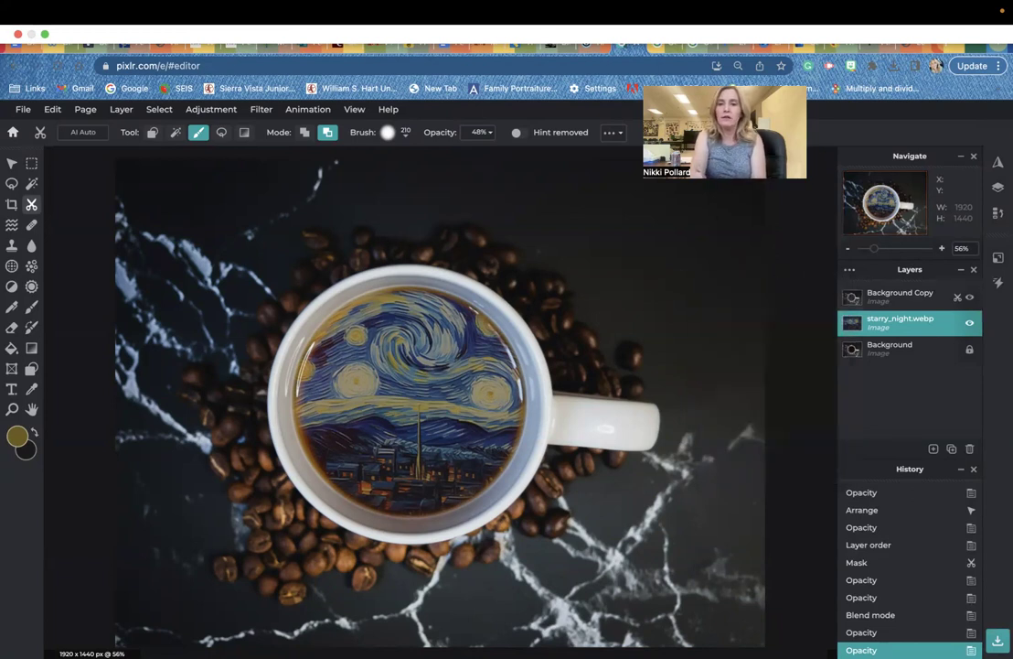
# Flatten all layers into one Background layer and set JPG save quality to low (50%, ~125kb)
pyautogui.click(850, 271)
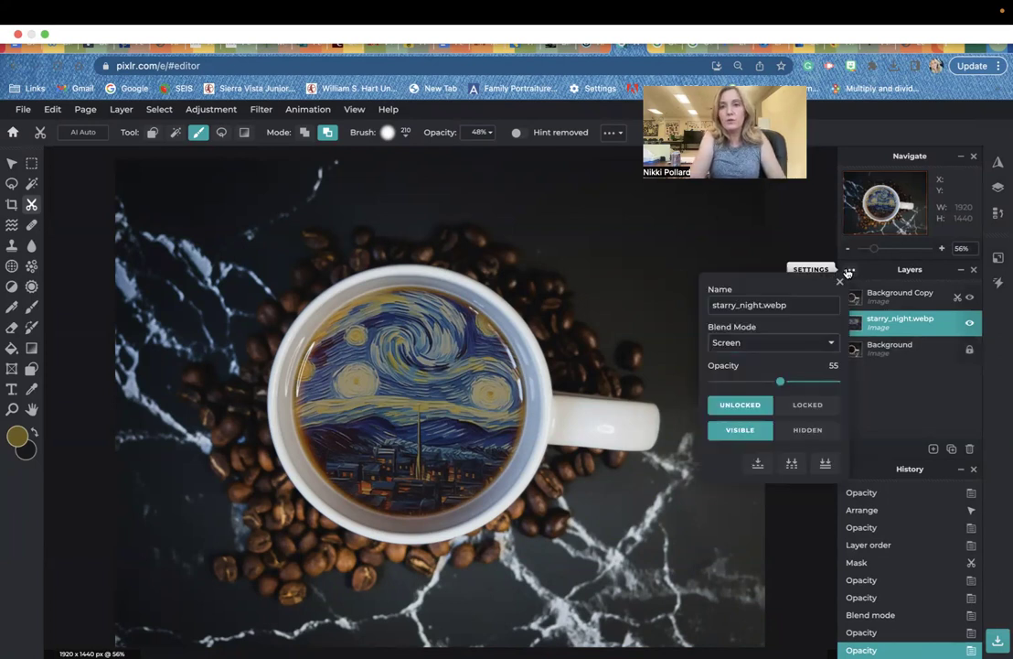
pyautogui.click(825, 463)
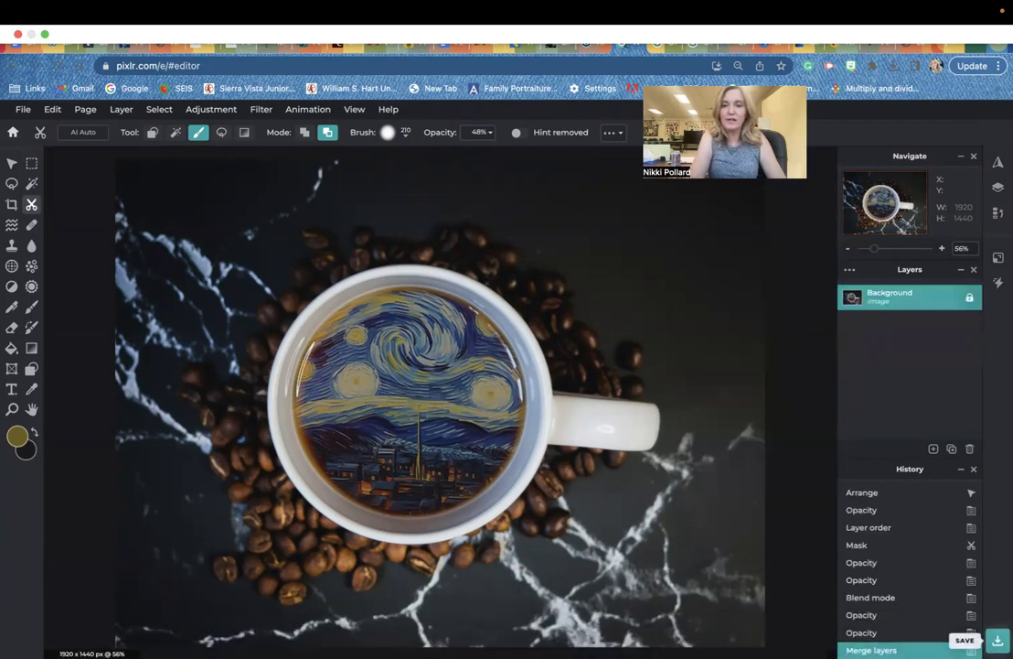
pyautogui.click(996, 638)
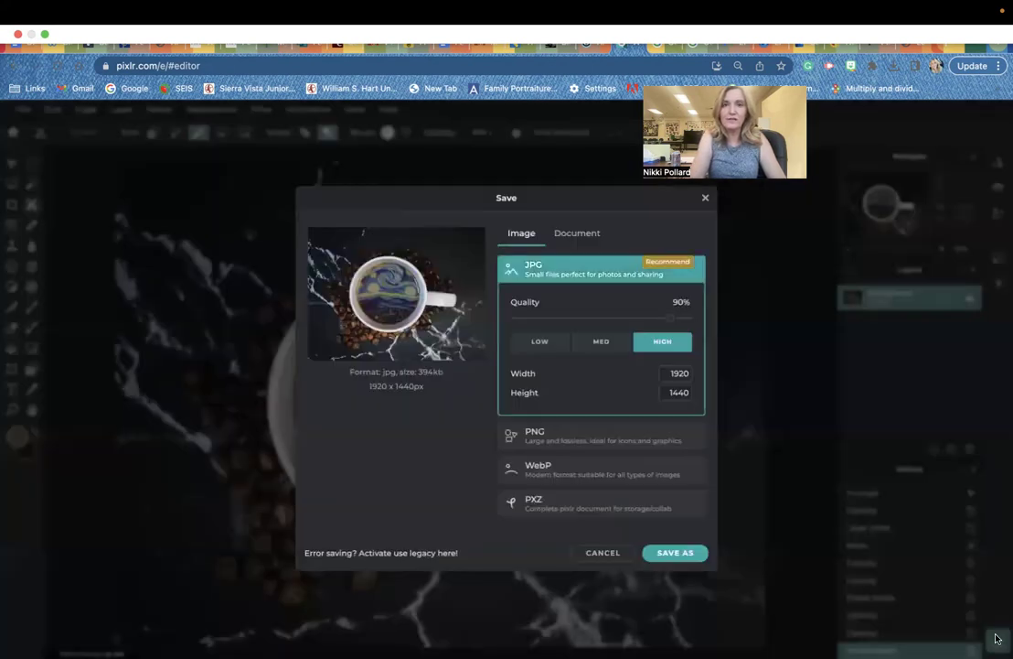
pyautogui.click(541, 343)
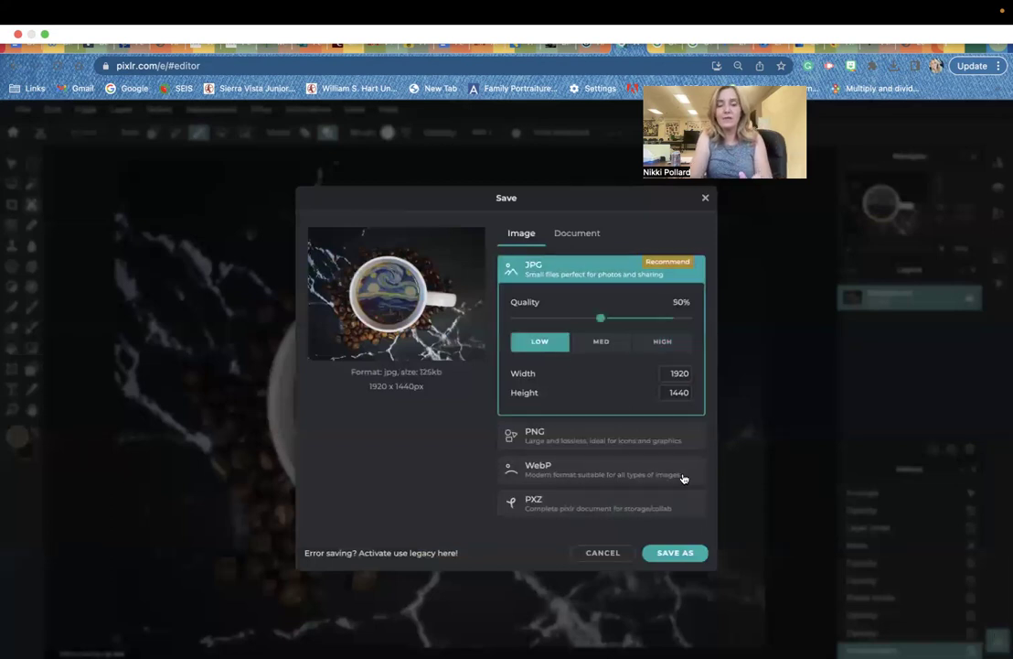
pyautogui.click(676, 553)
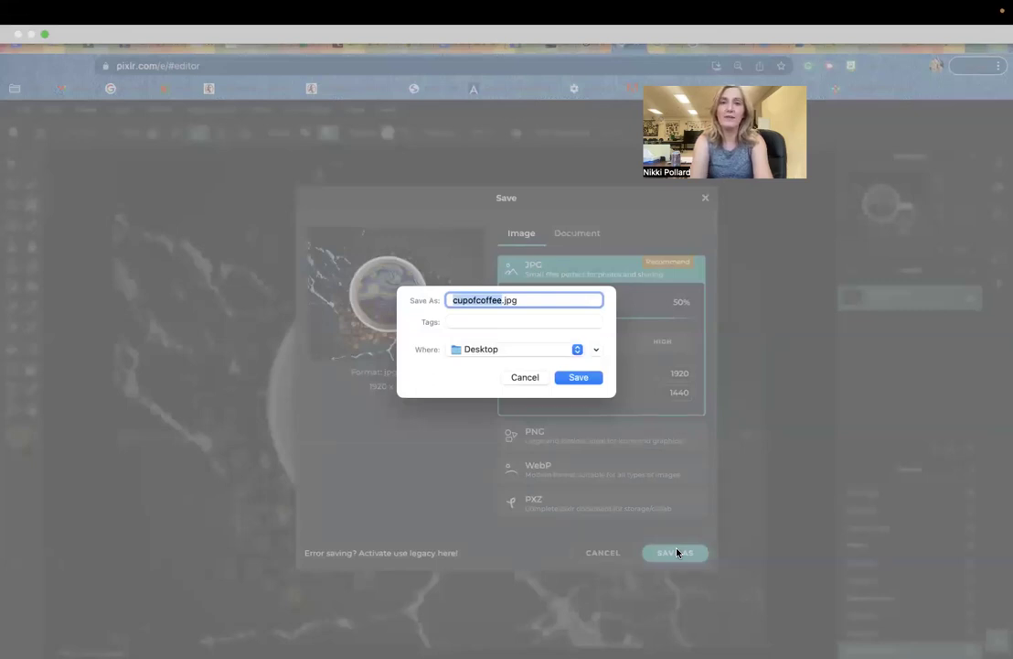
pyautogui.write('artinacu')
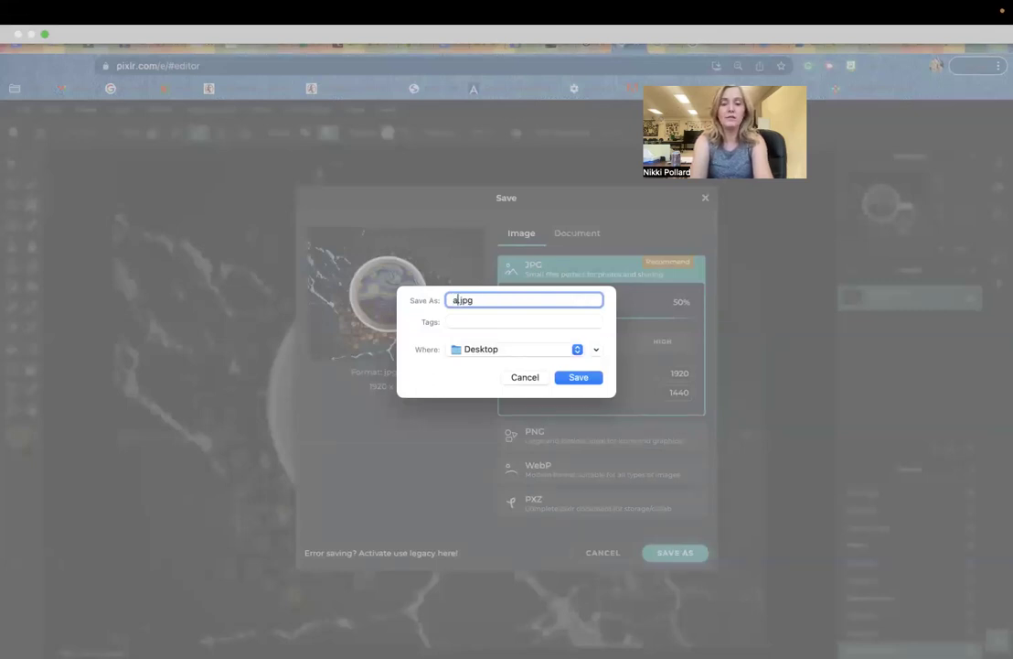
pyautogui.write('p')
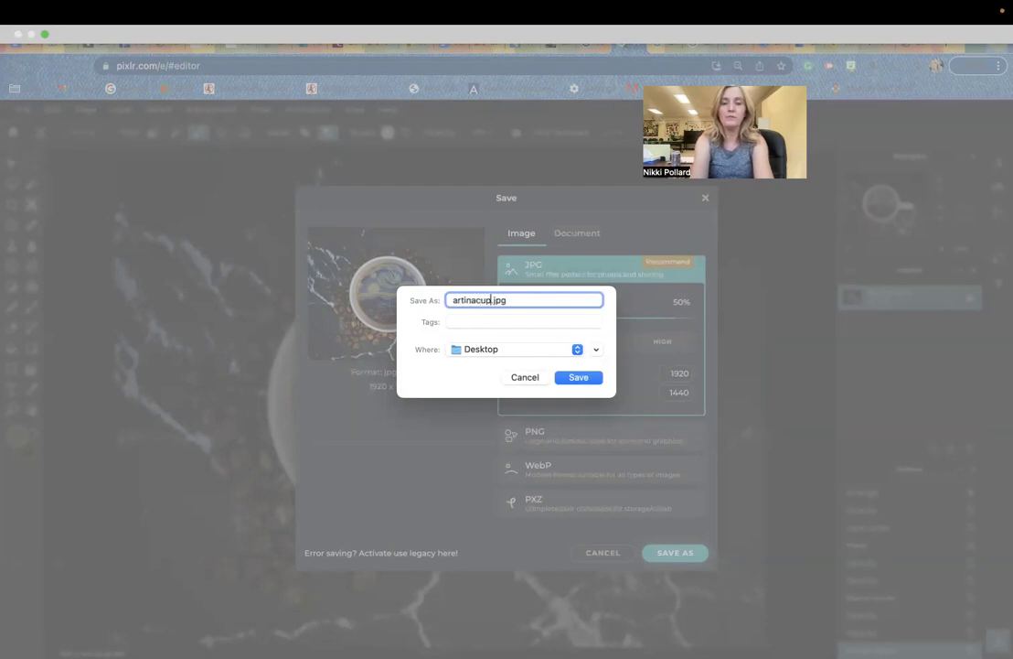
pyautogui.write('pollard')
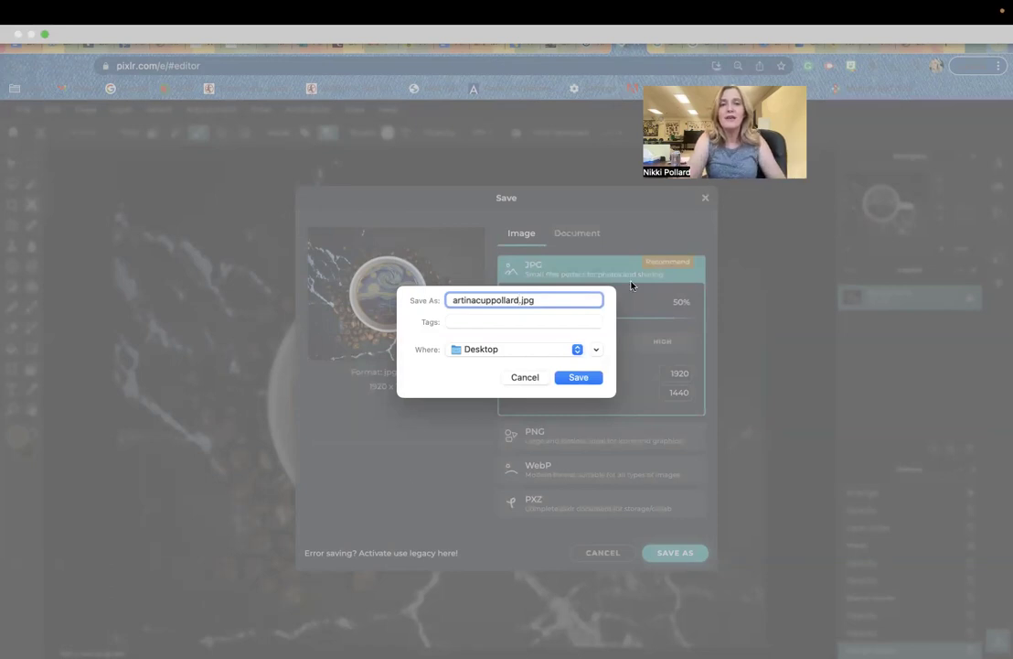
pyautogui.click(525, 377)
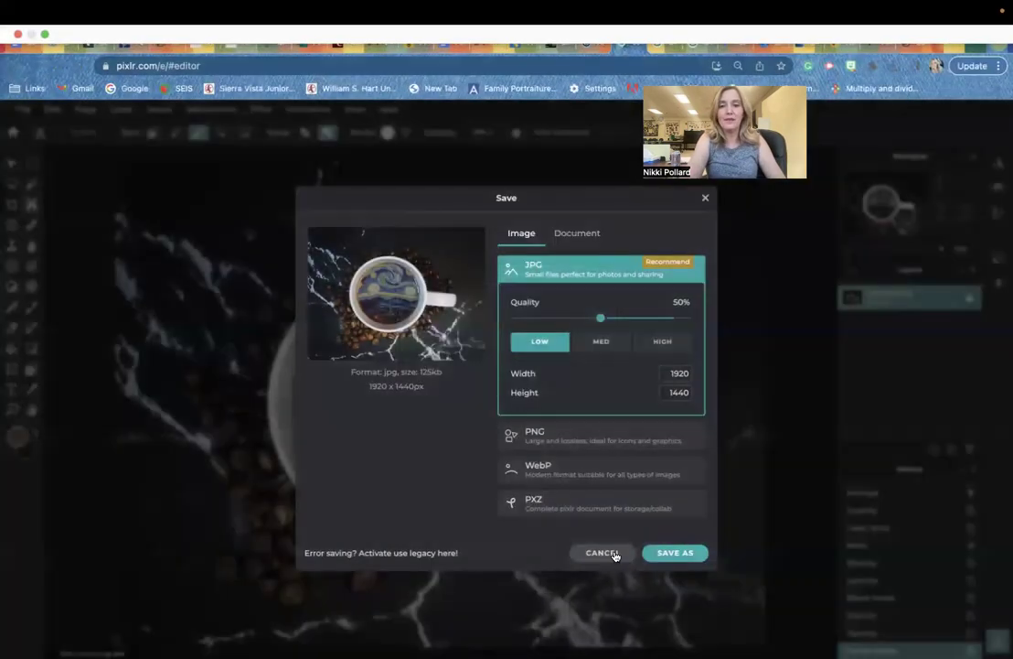
# Apply the Retro RANGUIT effect at strength 40 to the flattened image
pyautogui.click(609, 552)
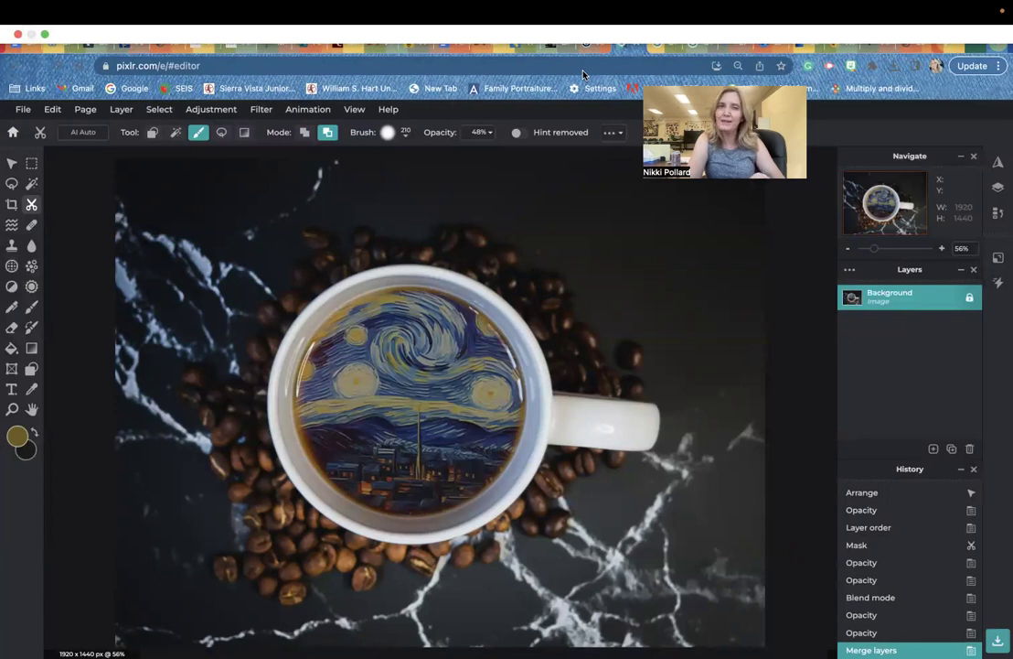
pyautogui.click(257, 110)
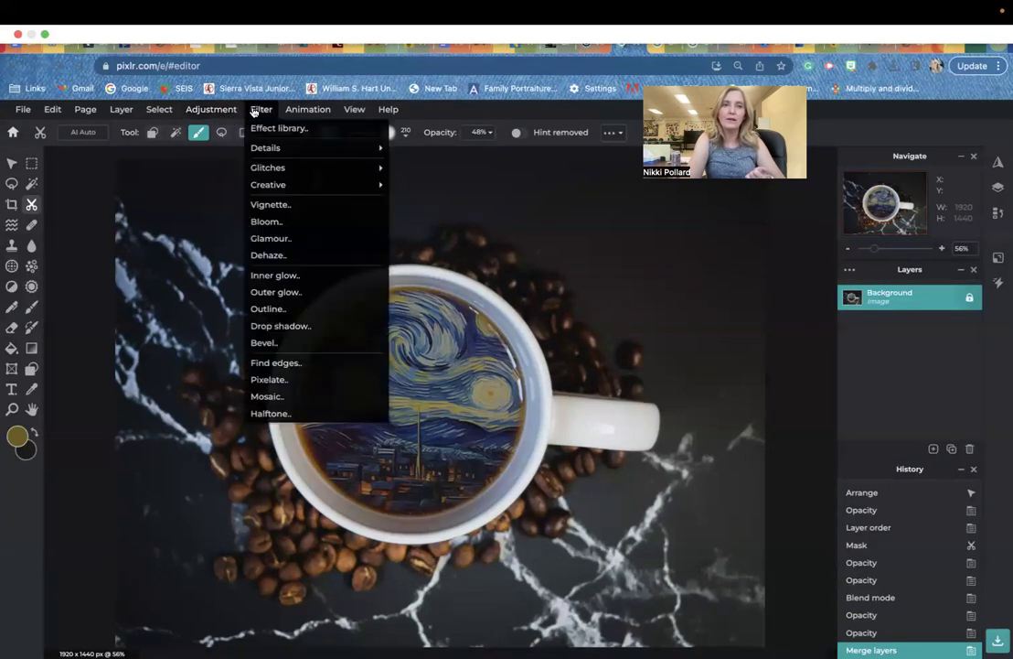
pyautogui.click(279, 129)
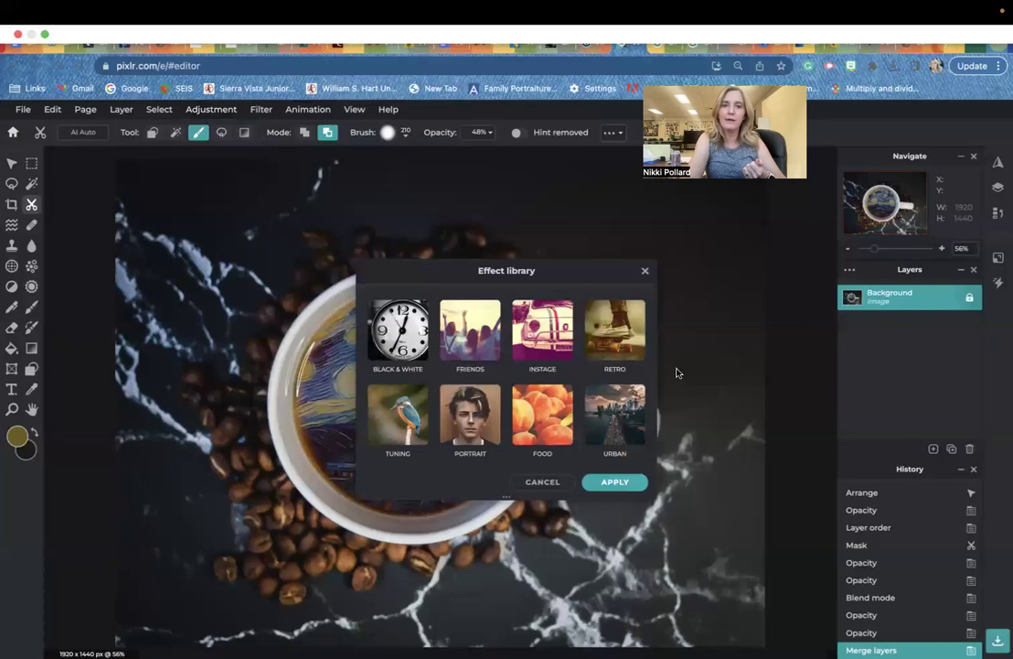
pyautogui.click(618, 331)
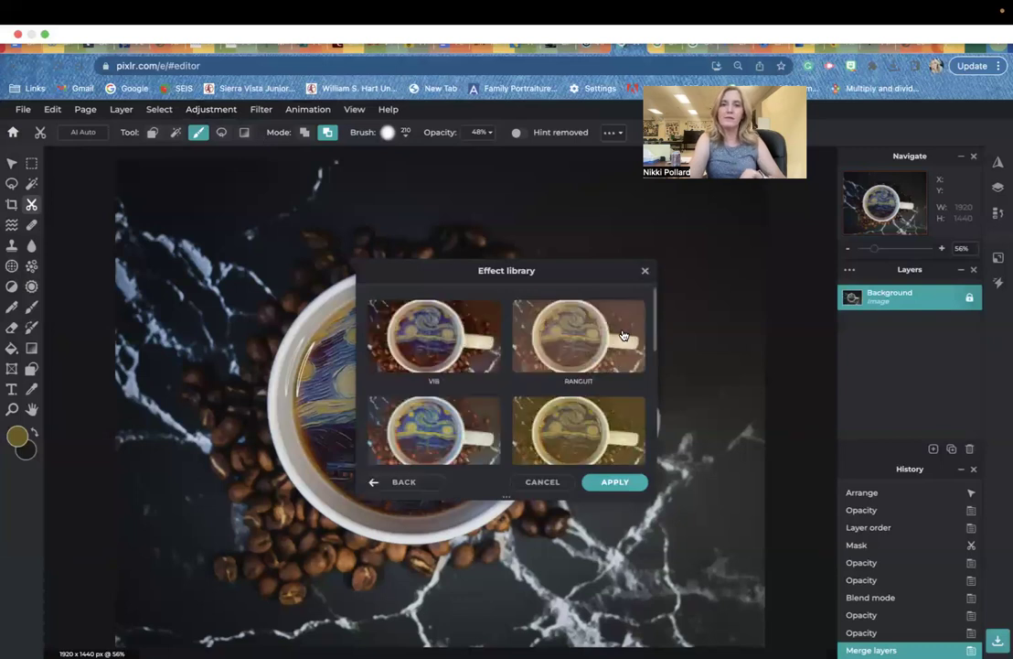
pyautogui.click(621, 335)
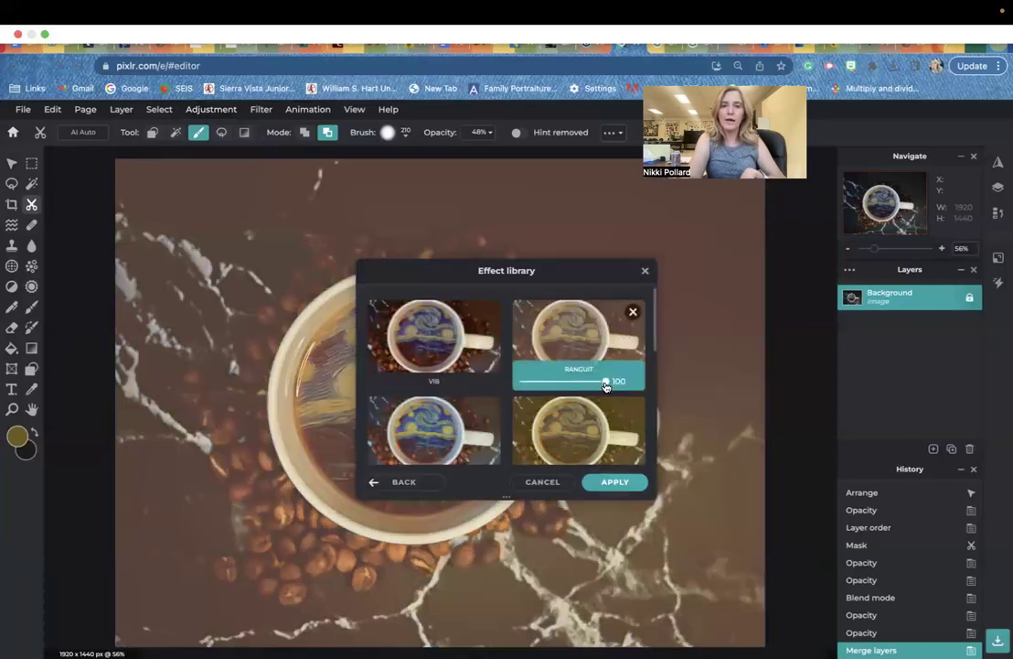
pyautogui.moveTo(606, 385); pyautogui.dragTo(557, 383)
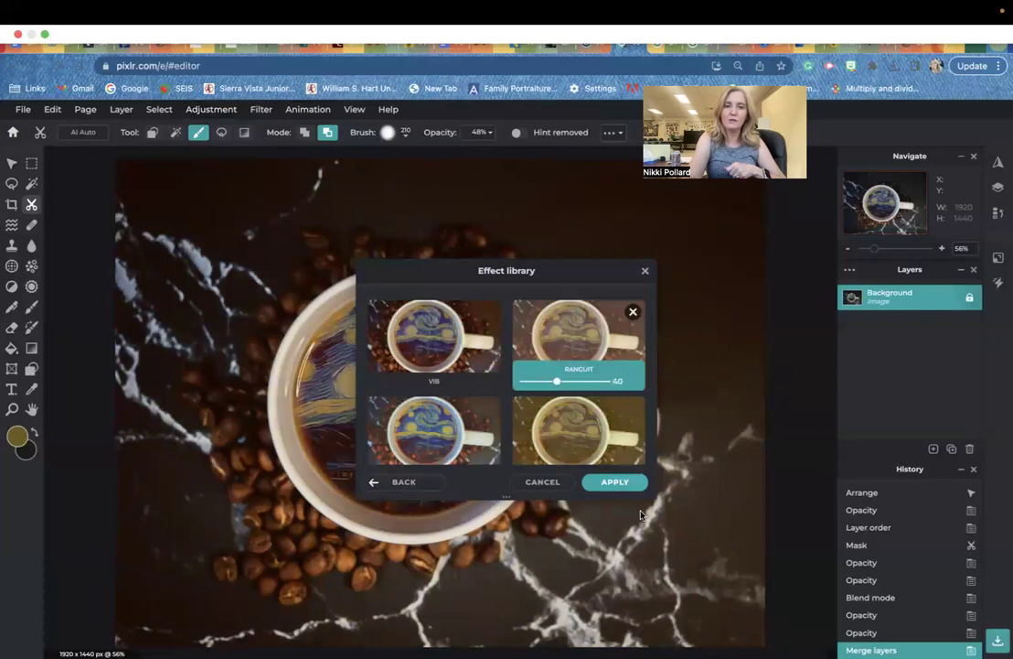
pyautogui.click(615, 481)
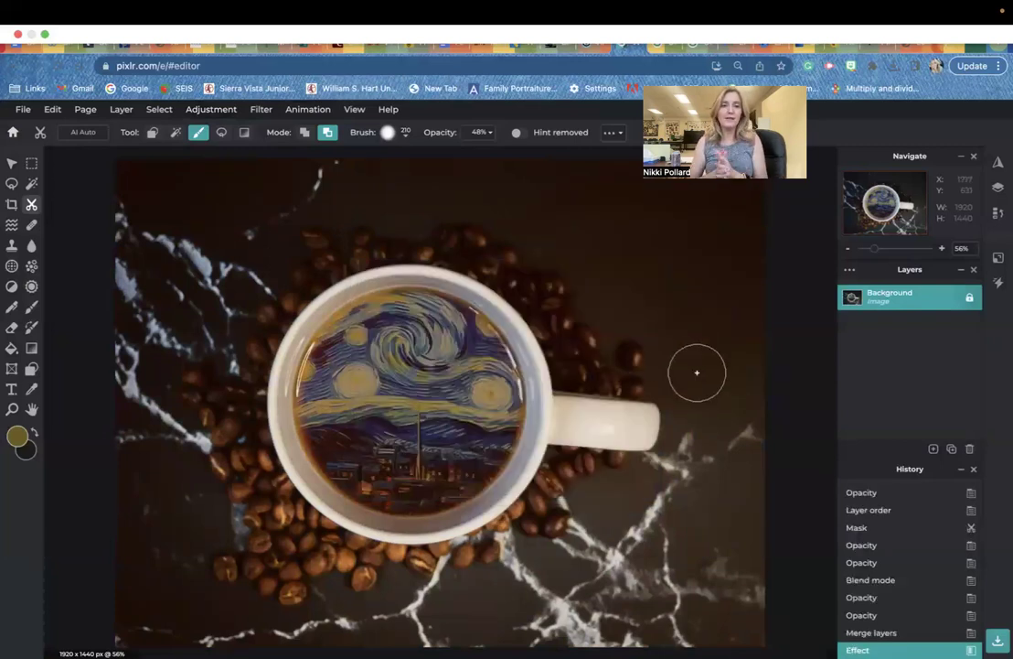